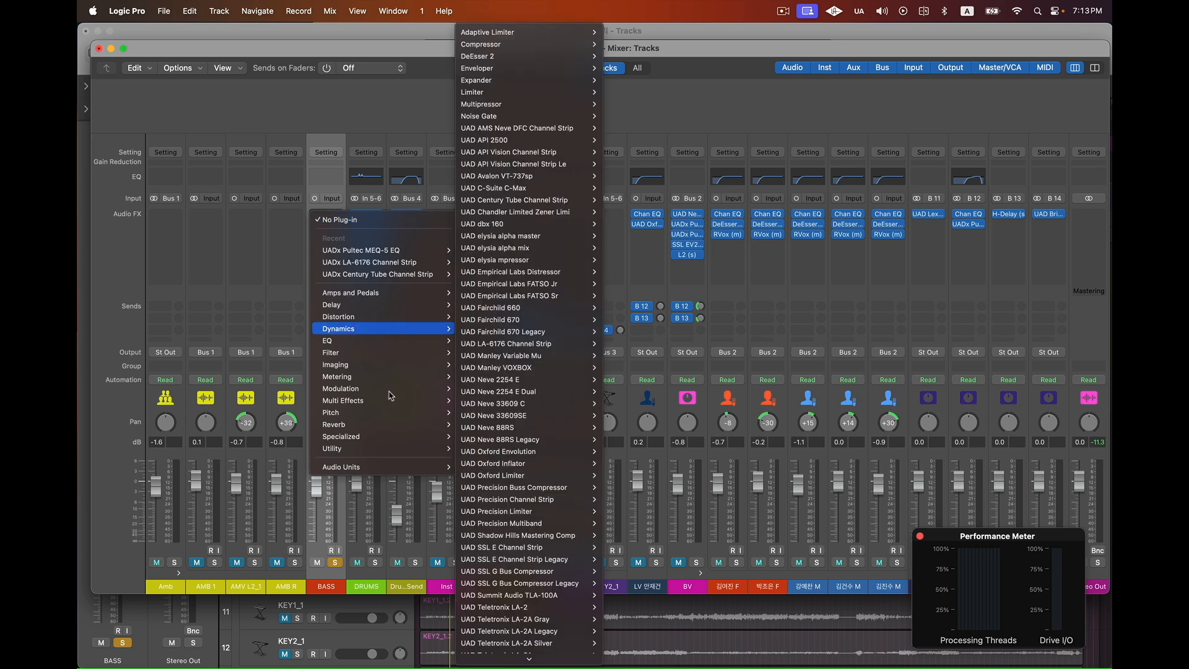
Insert the mono Waves Bass Rider plug-in in the first audio effect slot of the BASS channel
{"action": "mouse_move", "coordinate": [378, 467]}
{"action": "mouse_move", "coordinate": [472, 587]}
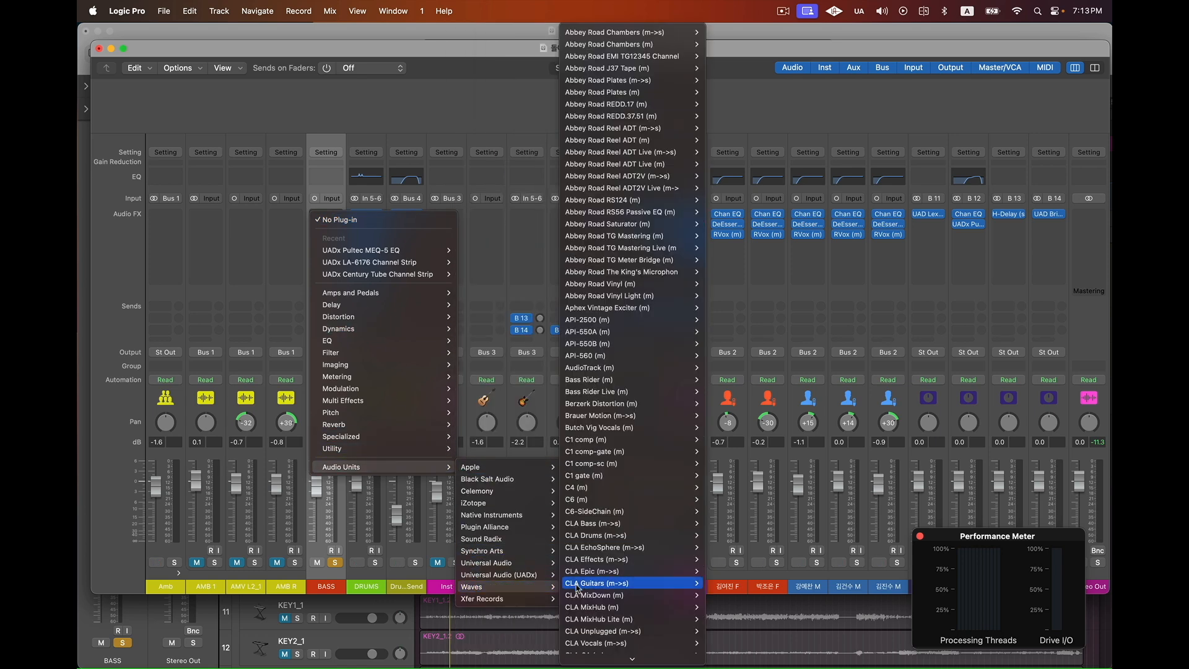
{"action": "left_click", "coordinate": [626, 524]}
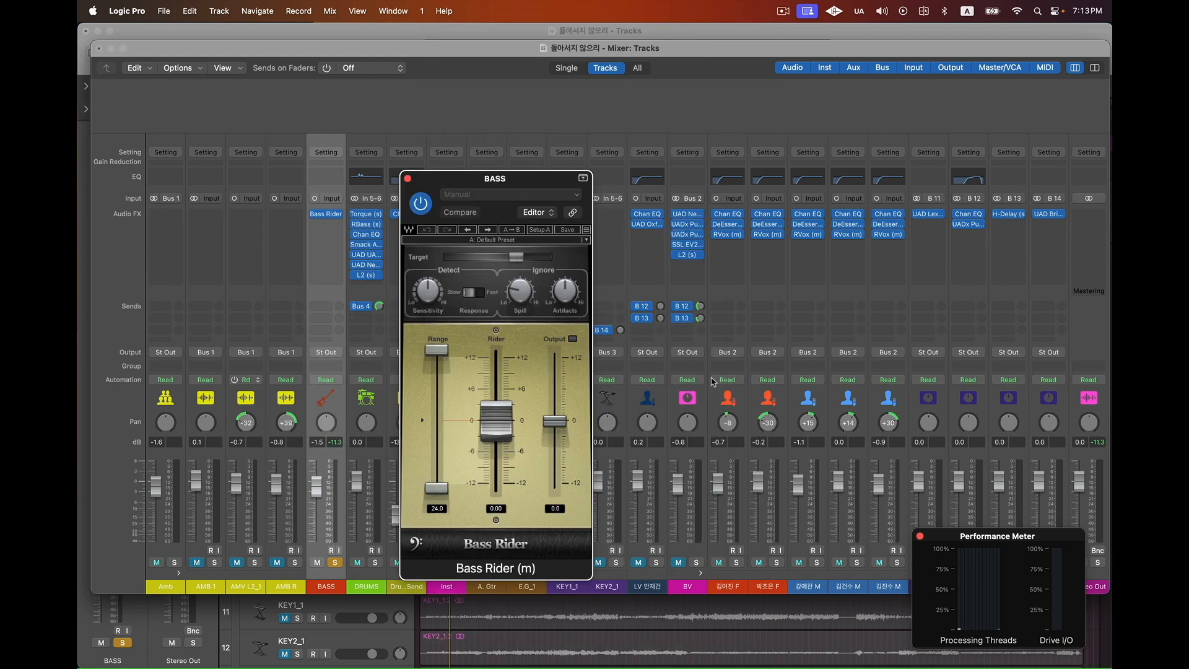
Lower Bass Rider's target level slightly and narrow its riding range from both ends to 9.2
{"action": "mouse_move", "coordinate": [517, 259]}
{"action": "key", "text": "Return"}
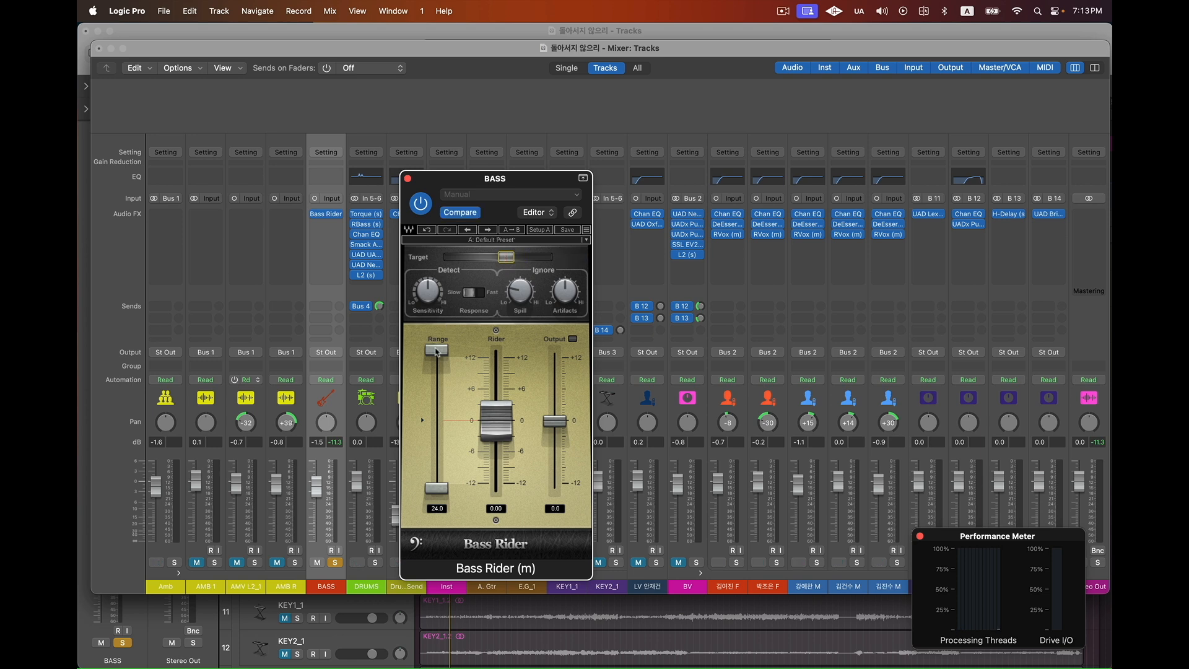
{"action": "left_click_drag", "start_coordinate": [436, 351], "coordinate": [436, 390]}
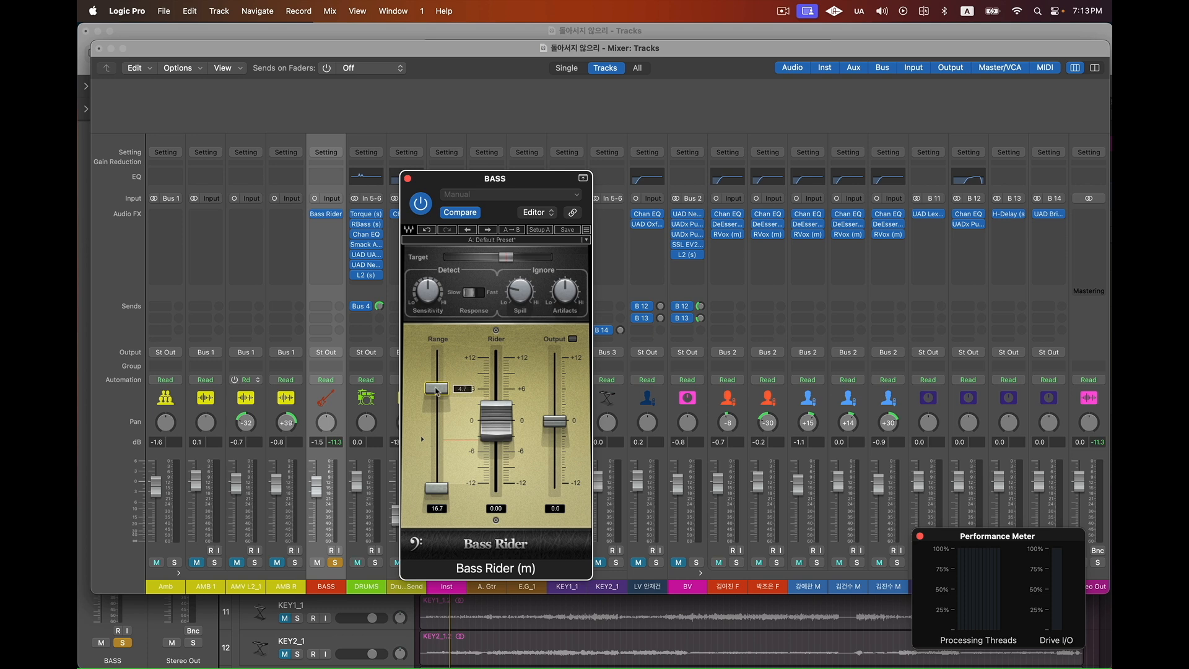
{"action": "left_click_drag", "start_coordinate": [436, 492], "coordinate": [435, 454]}
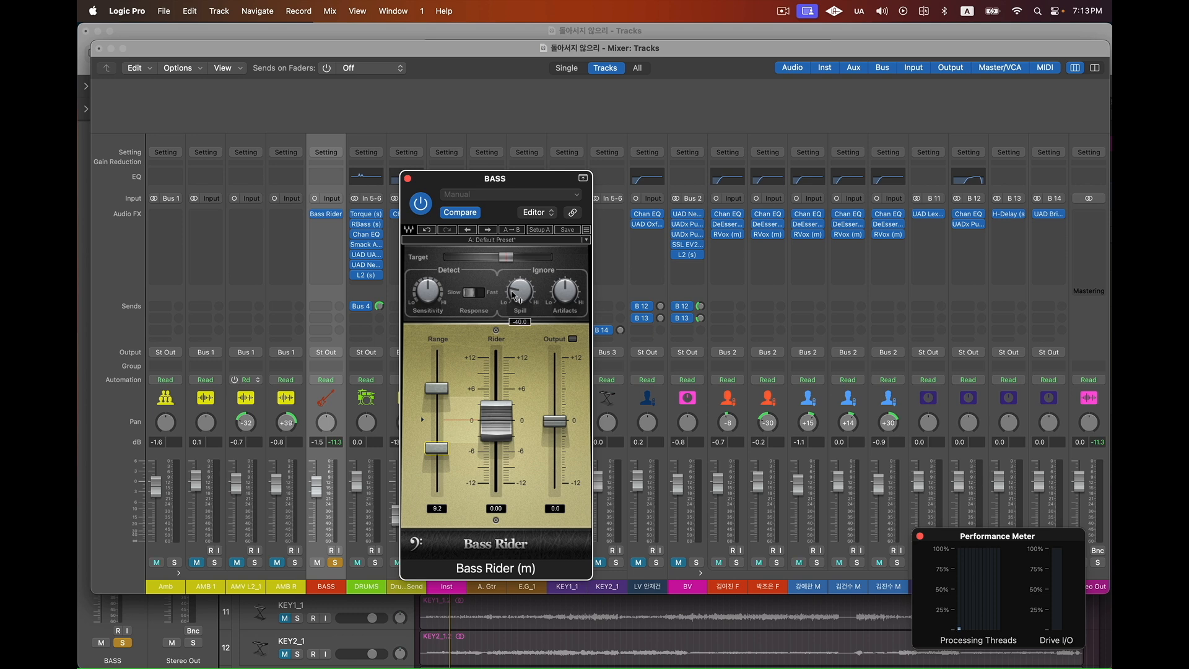
Raise Bass Rider's detection sensitivity and shift its response to Fast, moving the plug-in window away from the BASS channel
{"action": "left_click_drag", "start_coordinate": [429, 293], "coordinate": [428, 282]}
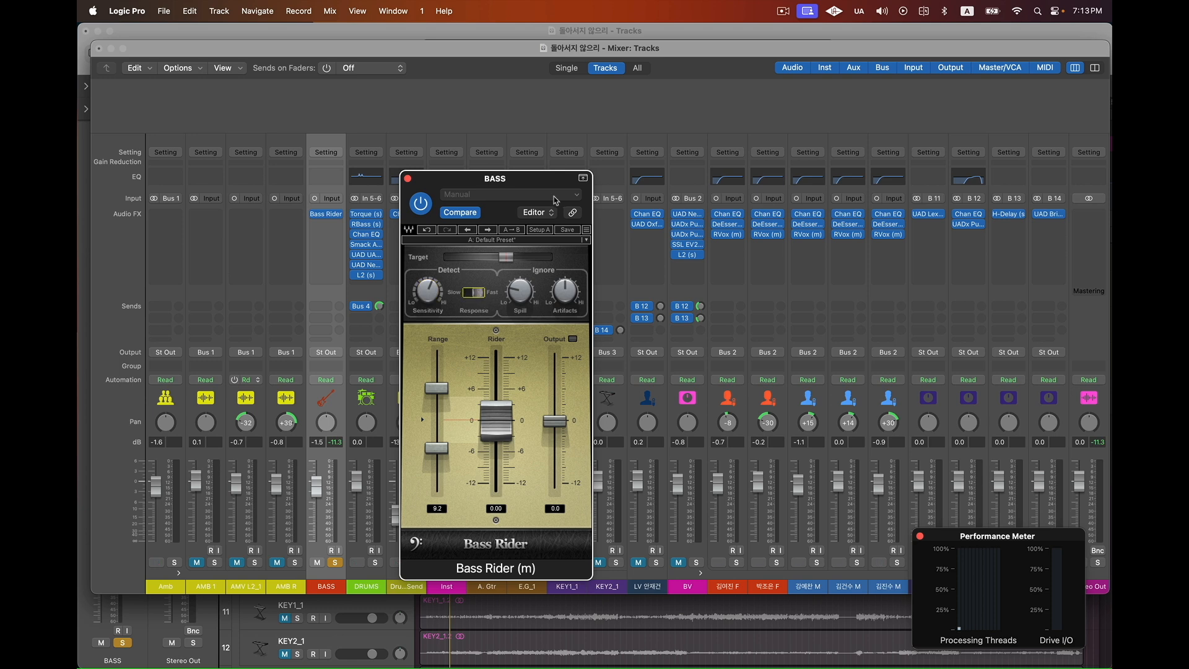
{"action": "left_click_drag", "start_coordinate": [520, 183], "coordinate": [585, 182]}
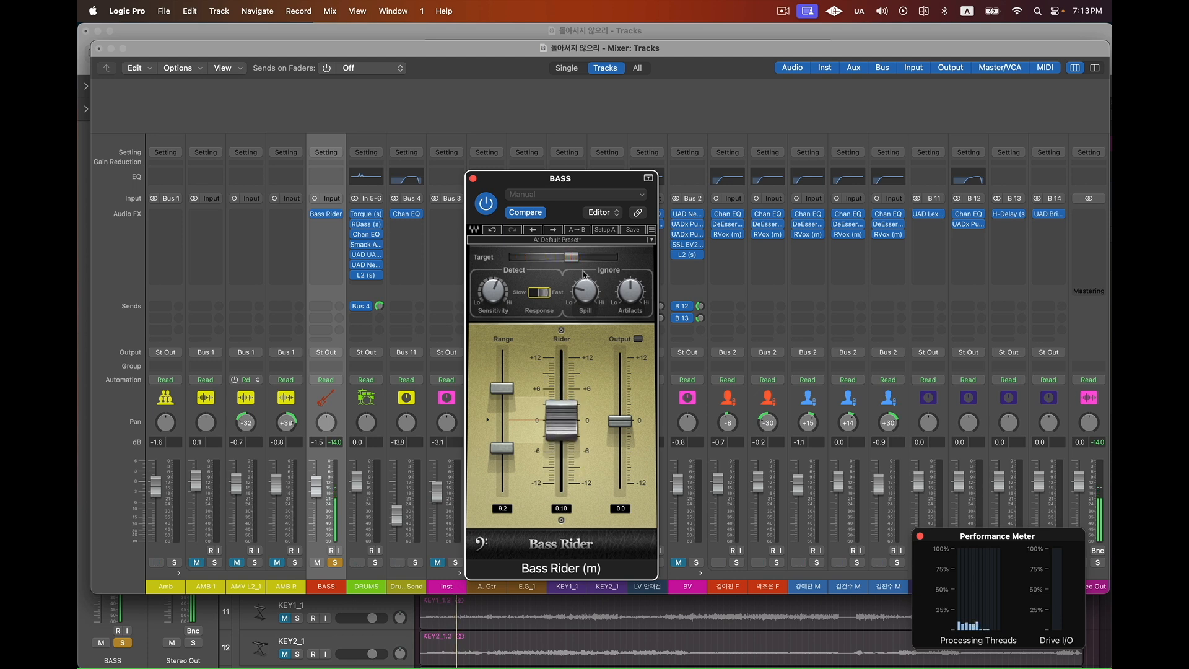
{"action": "left_click_drag", "start_coordinate": [500, 298], "coordinate": [496, 262]}
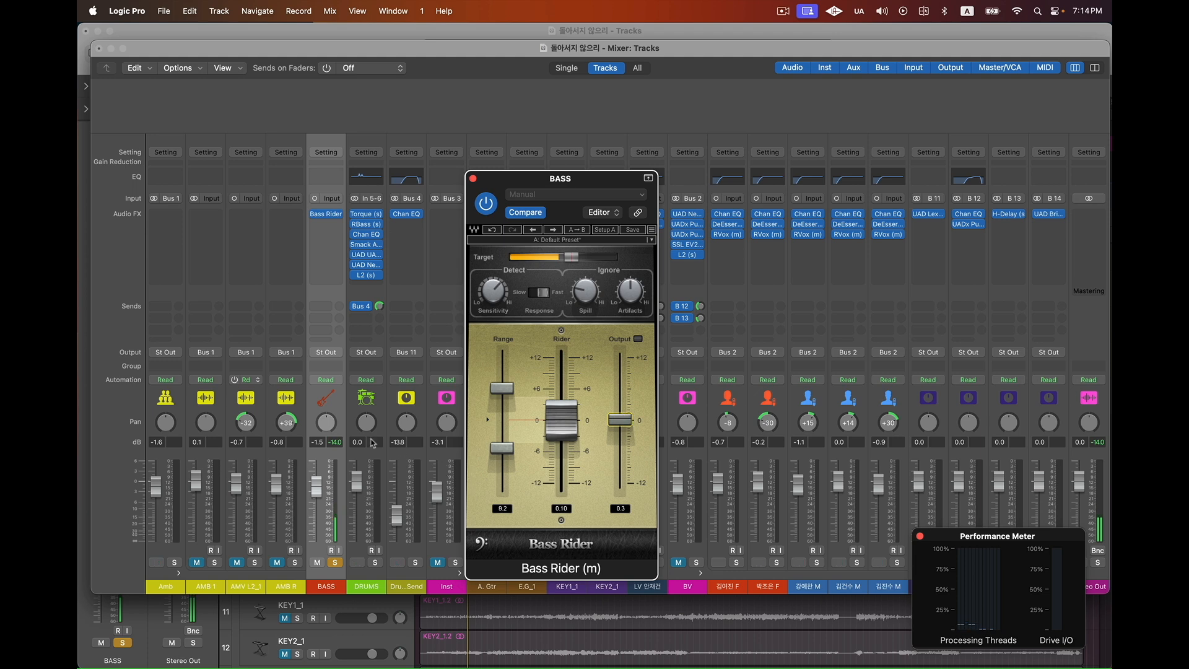
With the bass playing, reset the BASS channel fader to 0.0 dB and raise Bass Rider's output to 2.0
{"action": "key", "text": "space"}
{"action": "left_click_drag", "start_coordinate": [622, 421], "coordinate": [621, 419]}
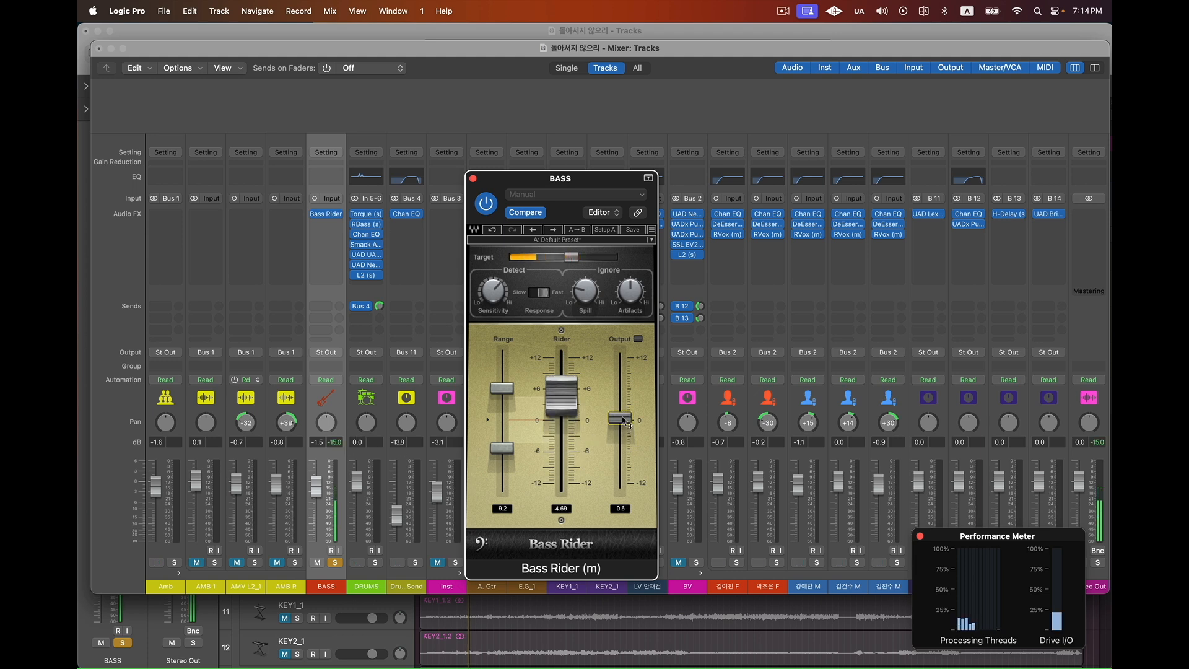
{"action": "left_click", "coordinate": [316, 487], "text": "alt"}
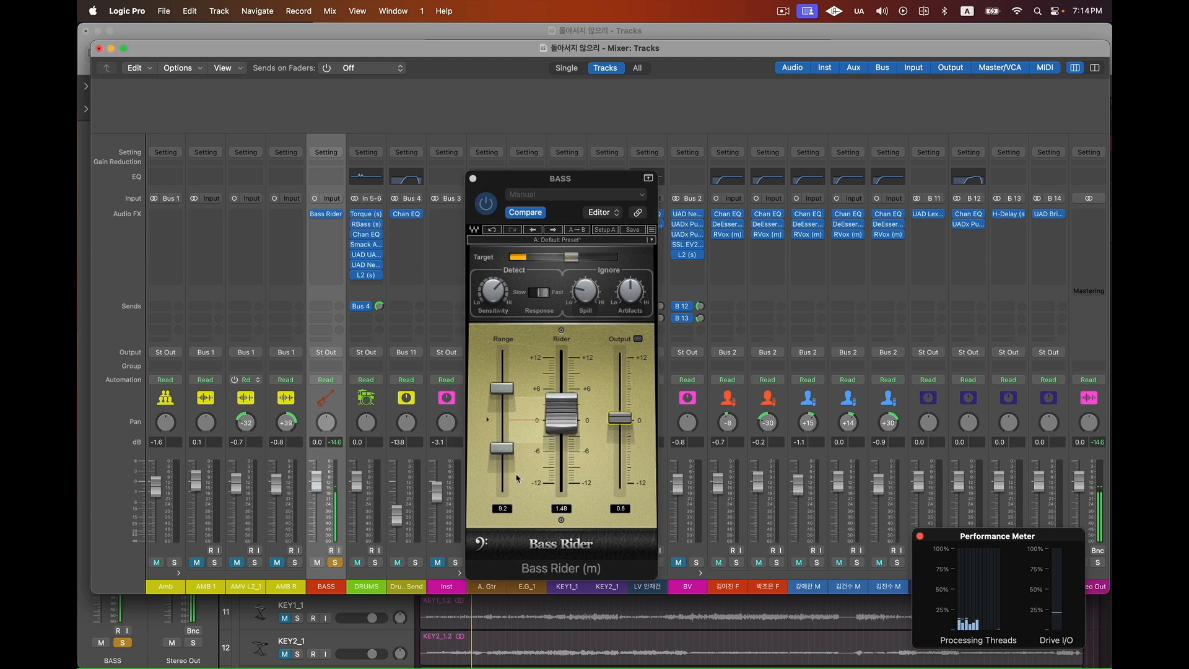
{"action": "left_click_drag", "start_coordinate": [626, 427], "coordinate": [624, 415]}
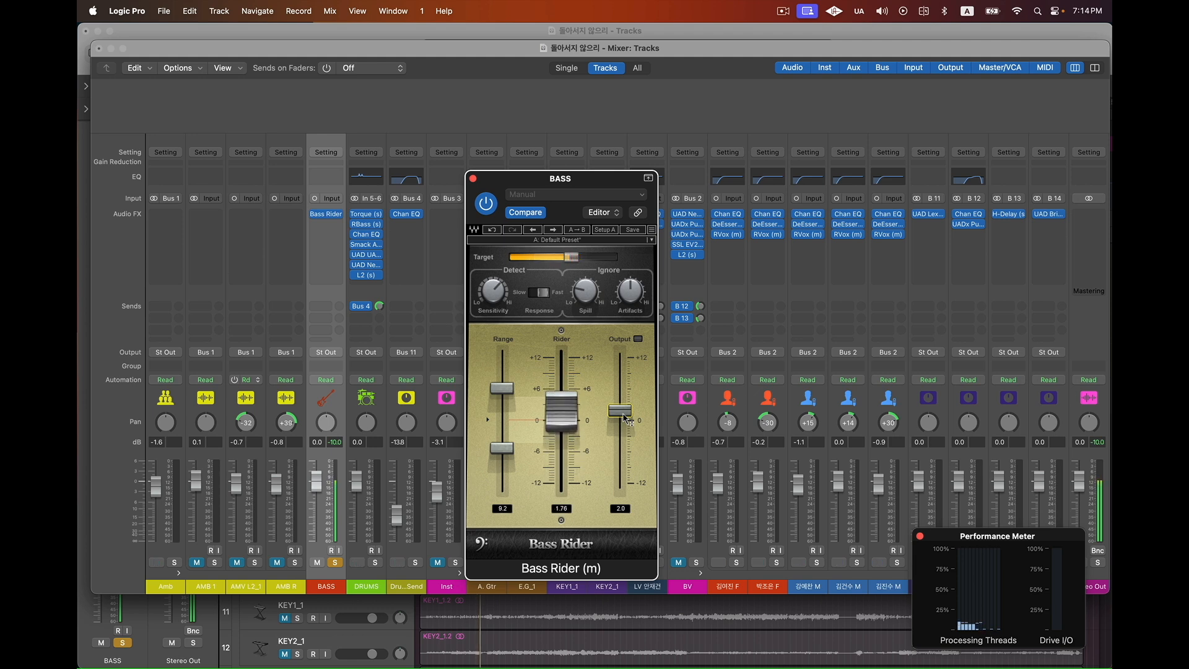
Insert the mono UAD Ampeg SVTVR Classic amp below Bass Rider on the BASS channel and move its window clear of the inserts
{"action": "left_click", "coordinate": [339, 228]}
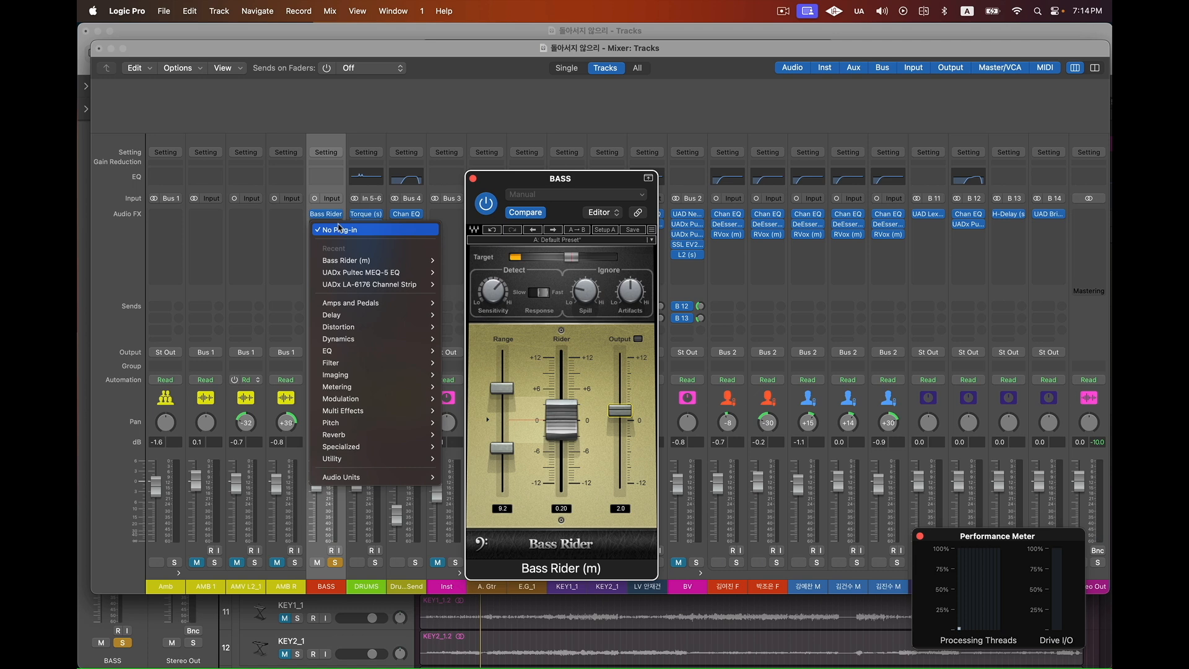
{"action": "mouse_move", "coordinate": [328, 287]}
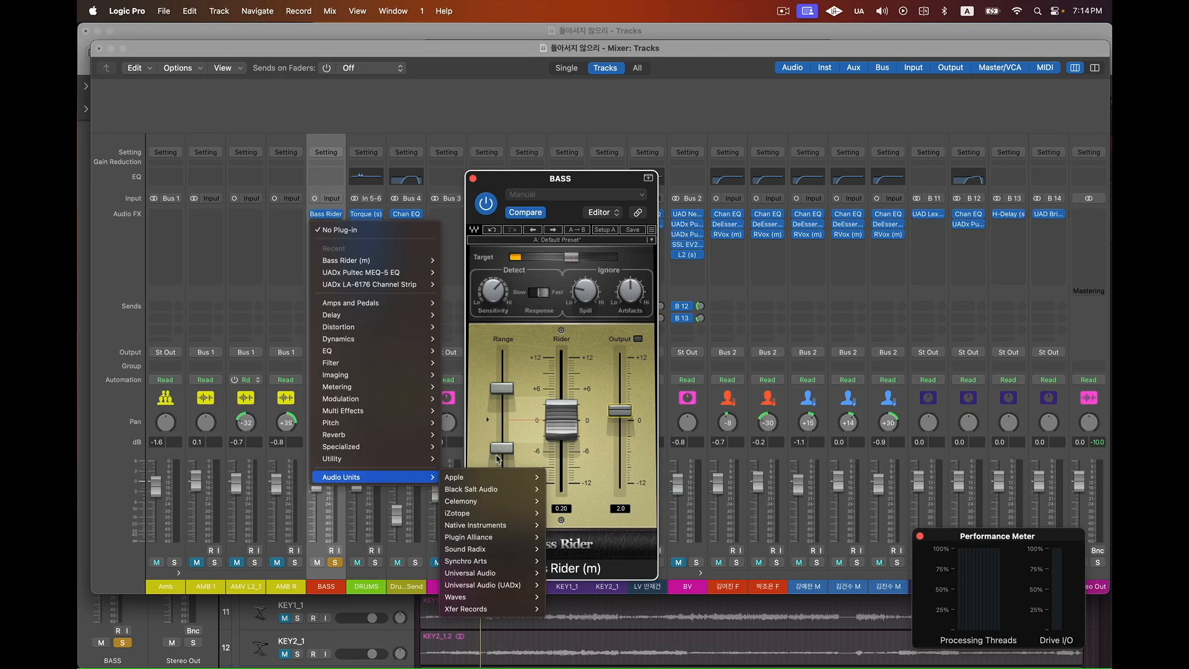
{"action": "mouse_move", "coordinate": [489, 572]}
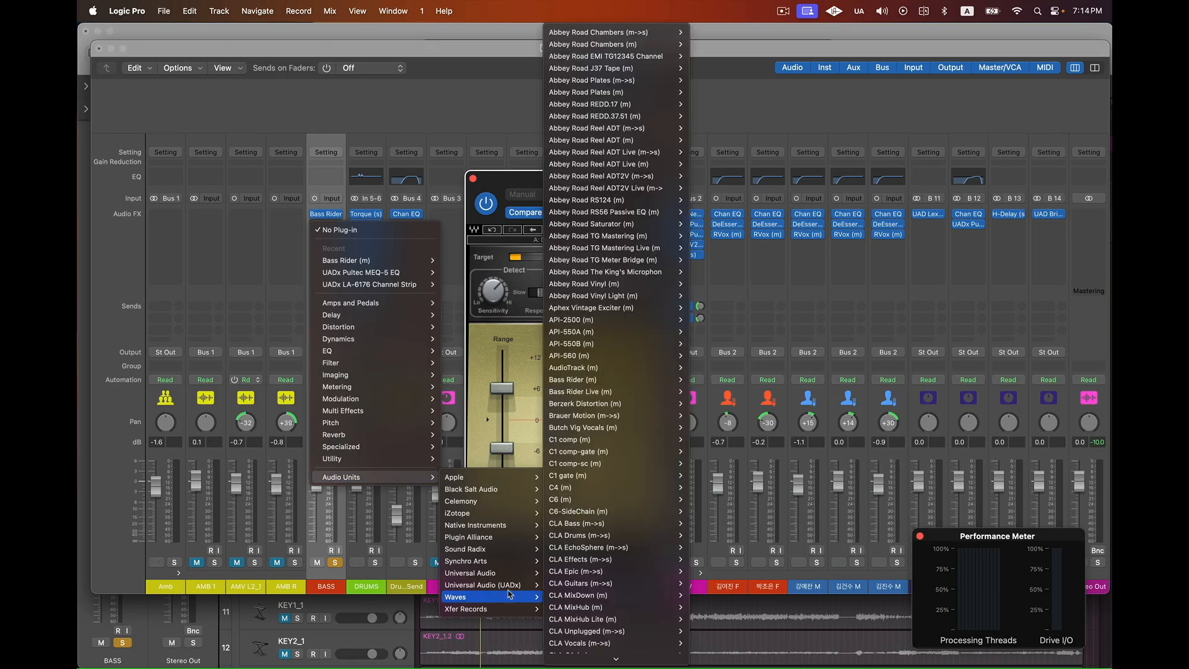
{"action": "mouse_move", "coordinate": [630, 141]}
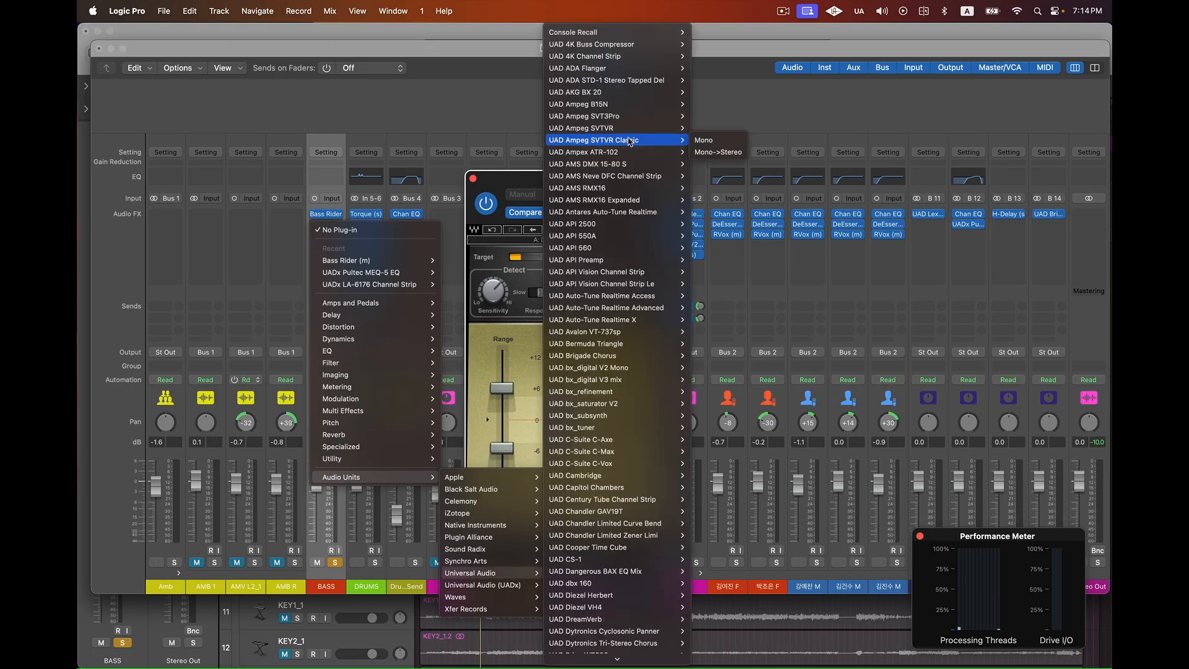
{"action": "left_click", "coordinate": [706, 140]}
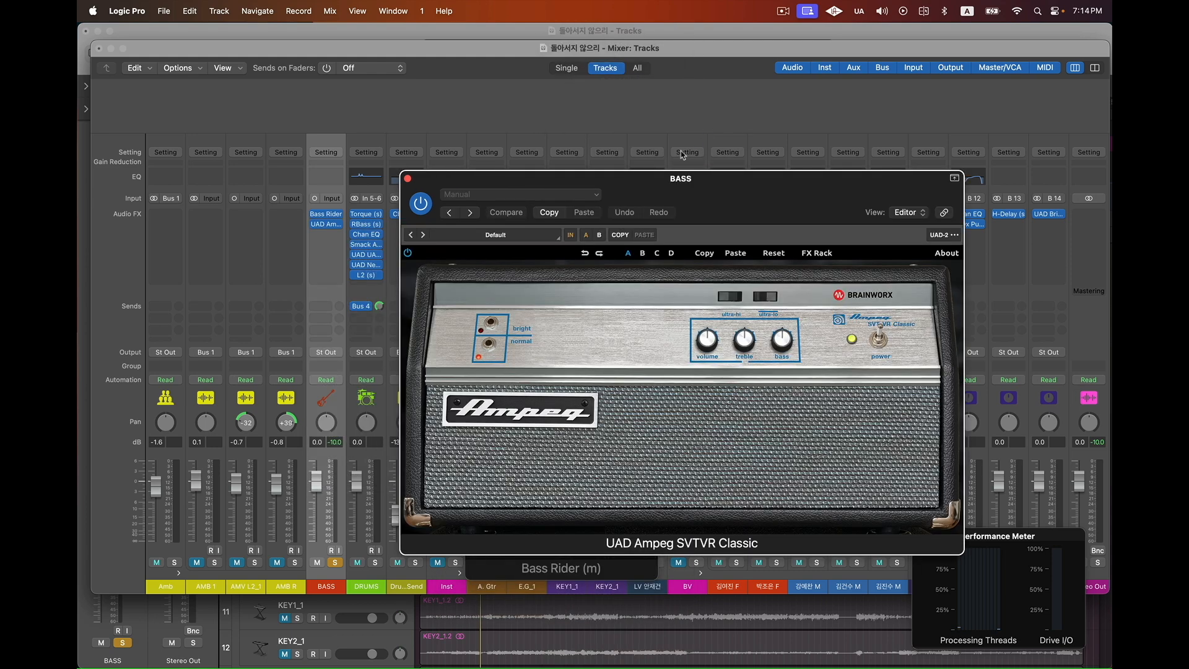
{"action": "left_click_drag", "start_coordinate": [660, 186], "coordinate": [745, 126]}
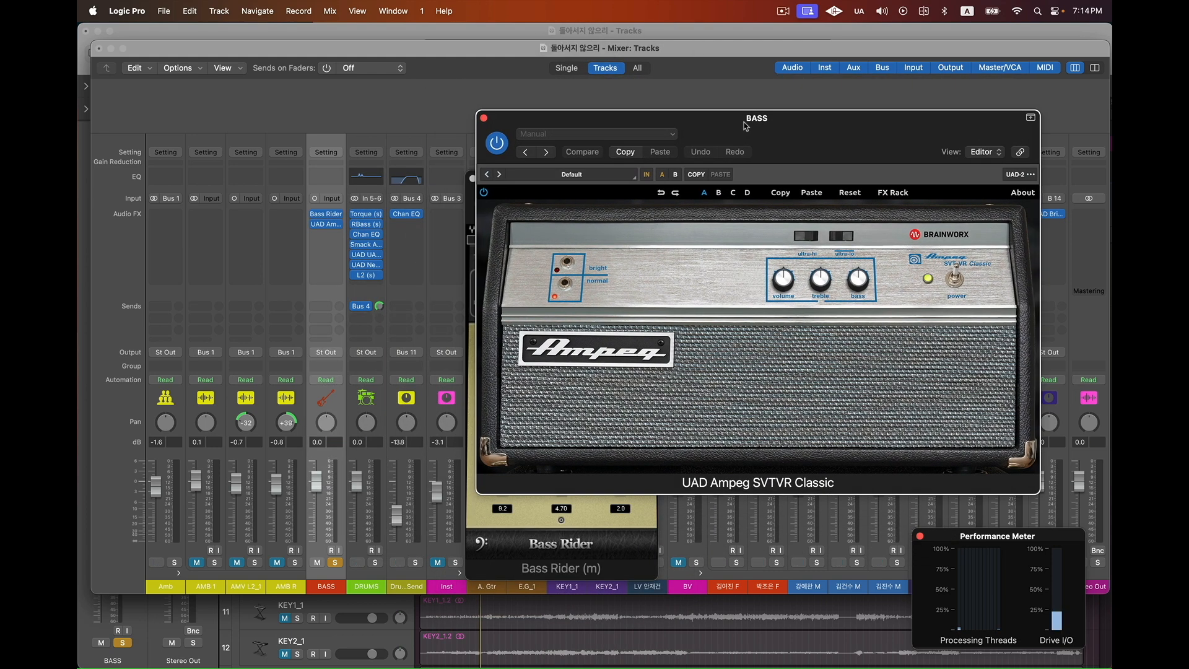
Adjust the Ampeg amp's volume during playback, and compare the bass with the amp bypassed and enabled
{"action": "key", "text": "space"}
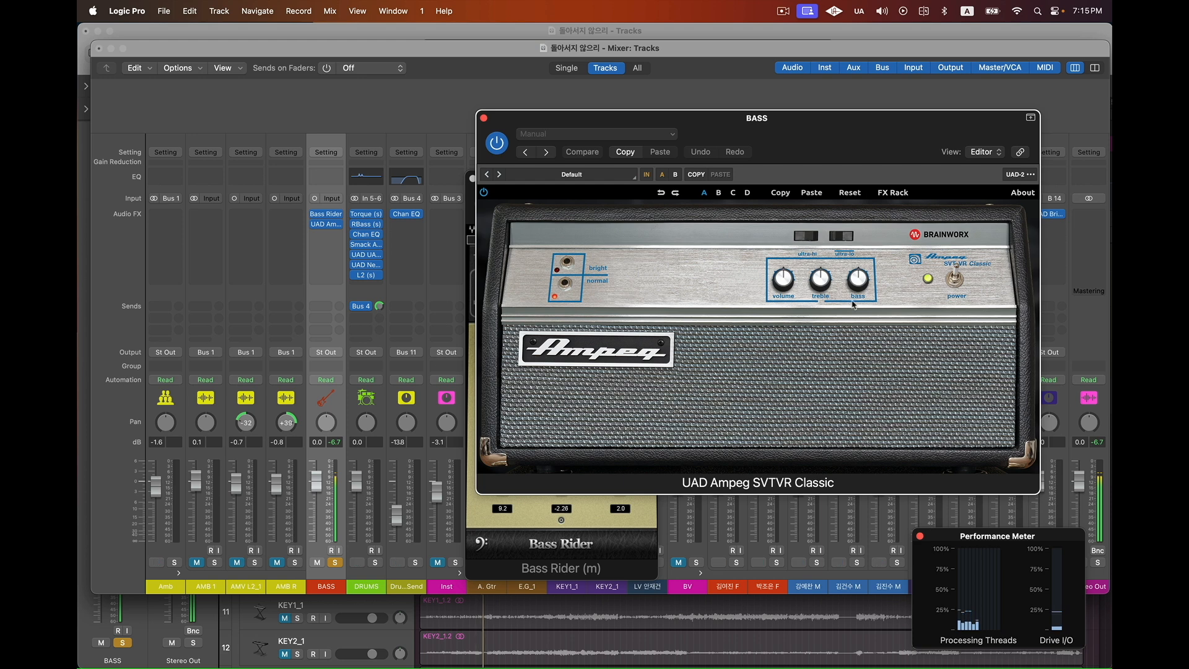
{"action": "left_click_drag", "start_coordinate": [783, 278], "coordinate": [782, 300]}
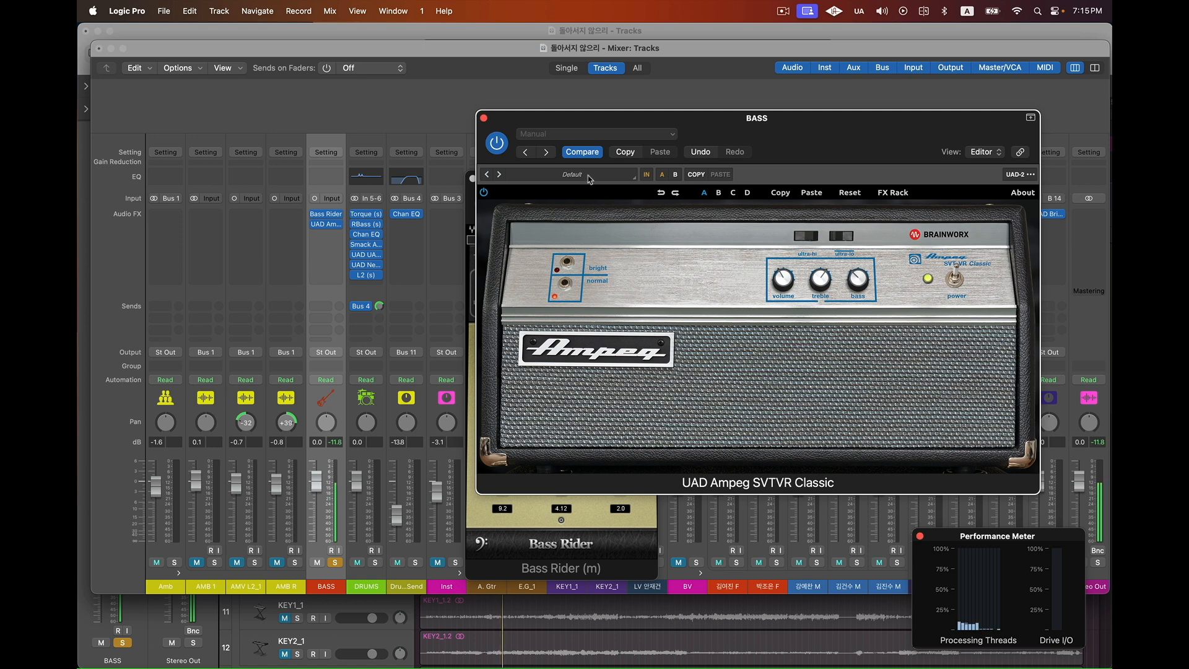
{"action": "left_click", "coordinate": [497, 144]}
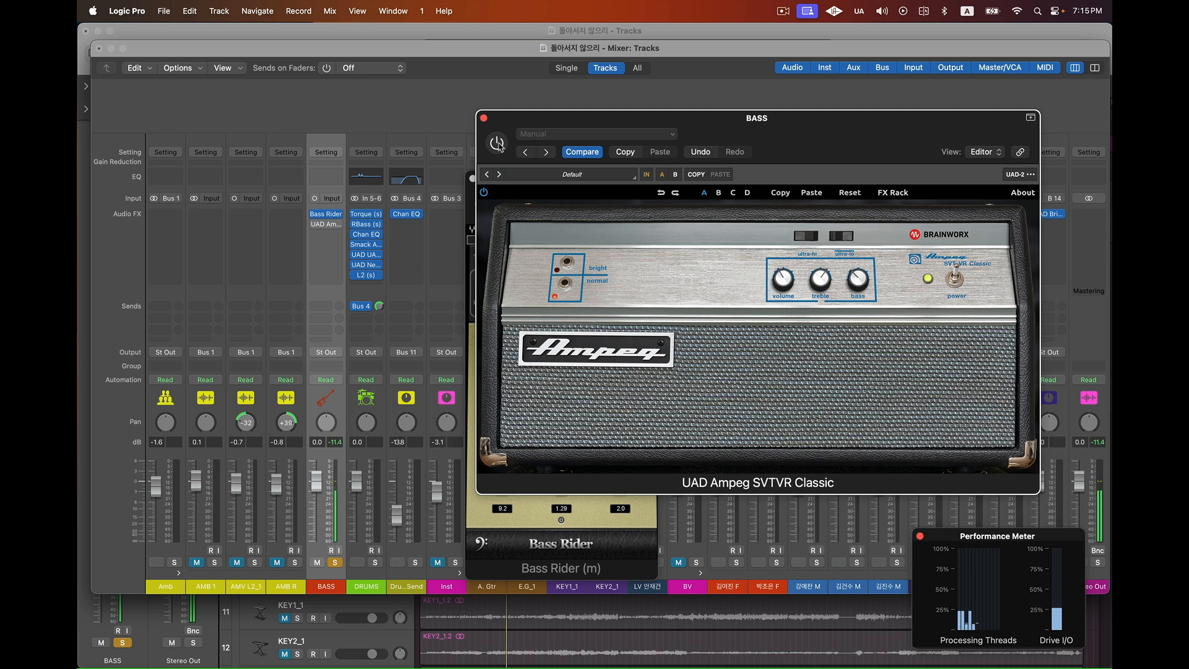
{"action": "left_click", "coordinate": [498, 144]}
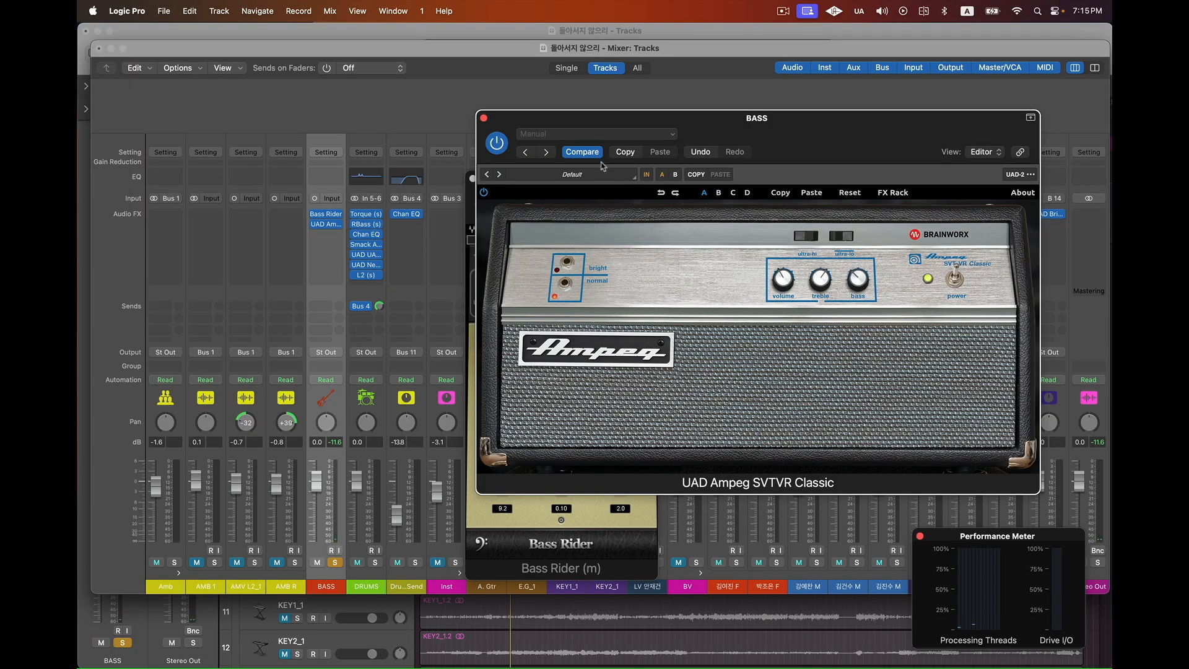
Insert the mono UADx LA-2A Tube Compressor below the amp on the BASS channel and close the Ampeg window
{"action": "left_click", "coordinate": [326, 236]}
{"action": "mouse_move", "coordinate": [345, 487]}
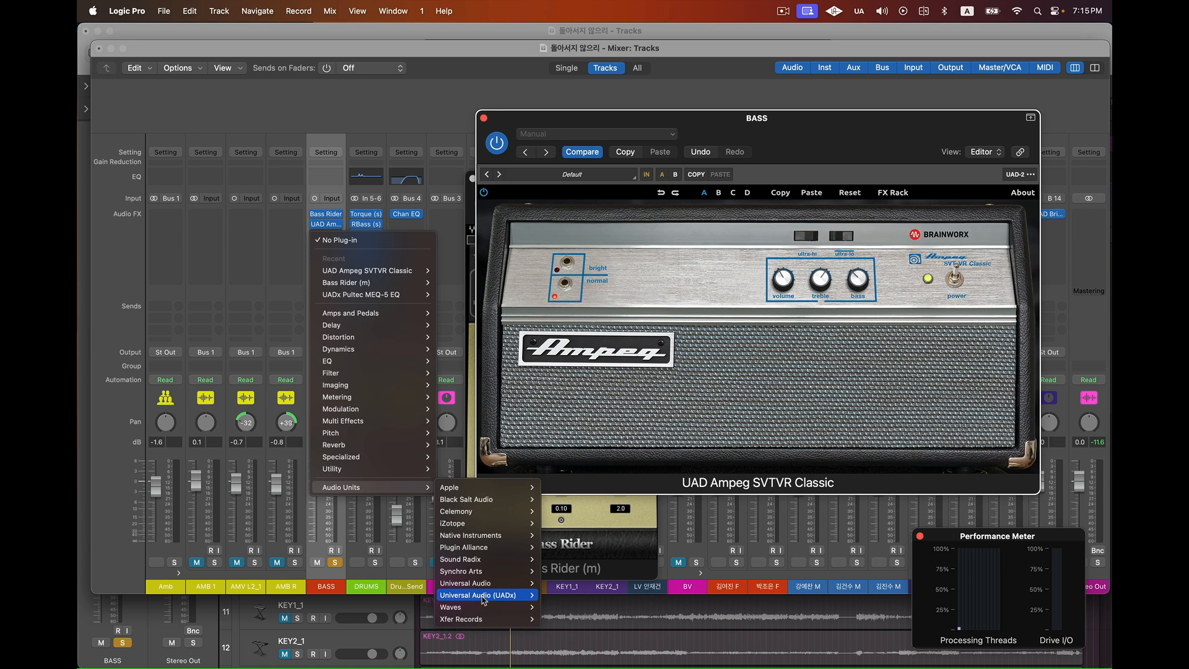
{"action": "mouse_move", "coordinate": [483, 599]}
{"action": "mouse_move", "coordinate": [601, 587]}
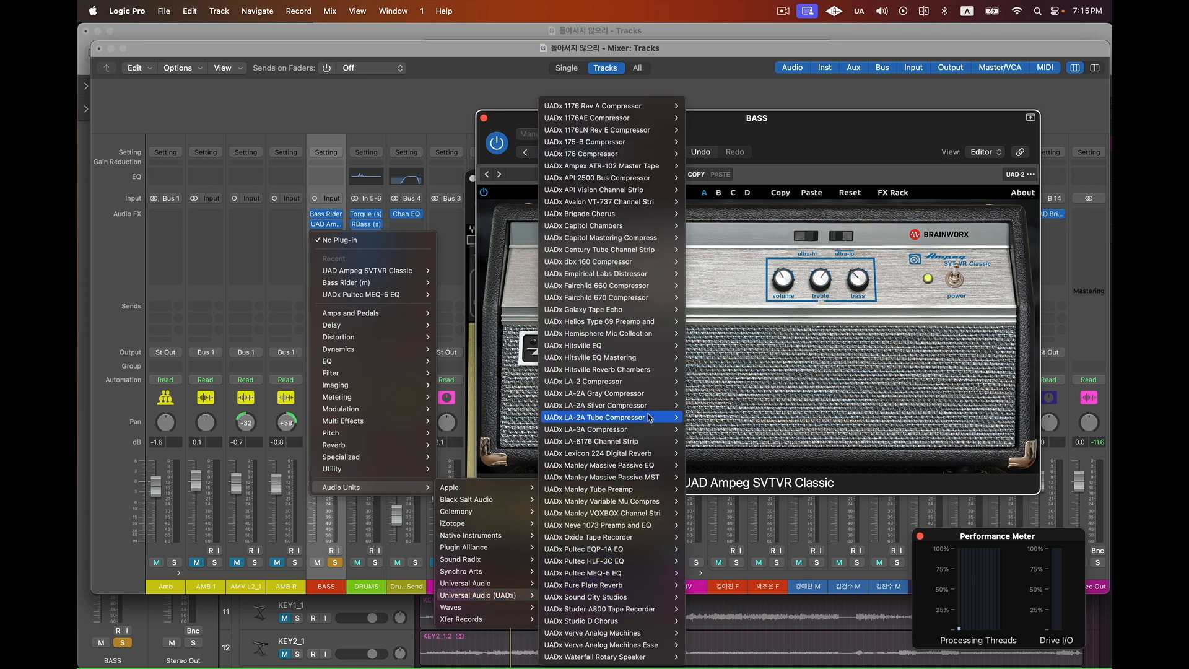
{"action": "mouse_move", "coordinate": [649, 418]}
{"action": "left_click", "coordinate": [695, 418]}
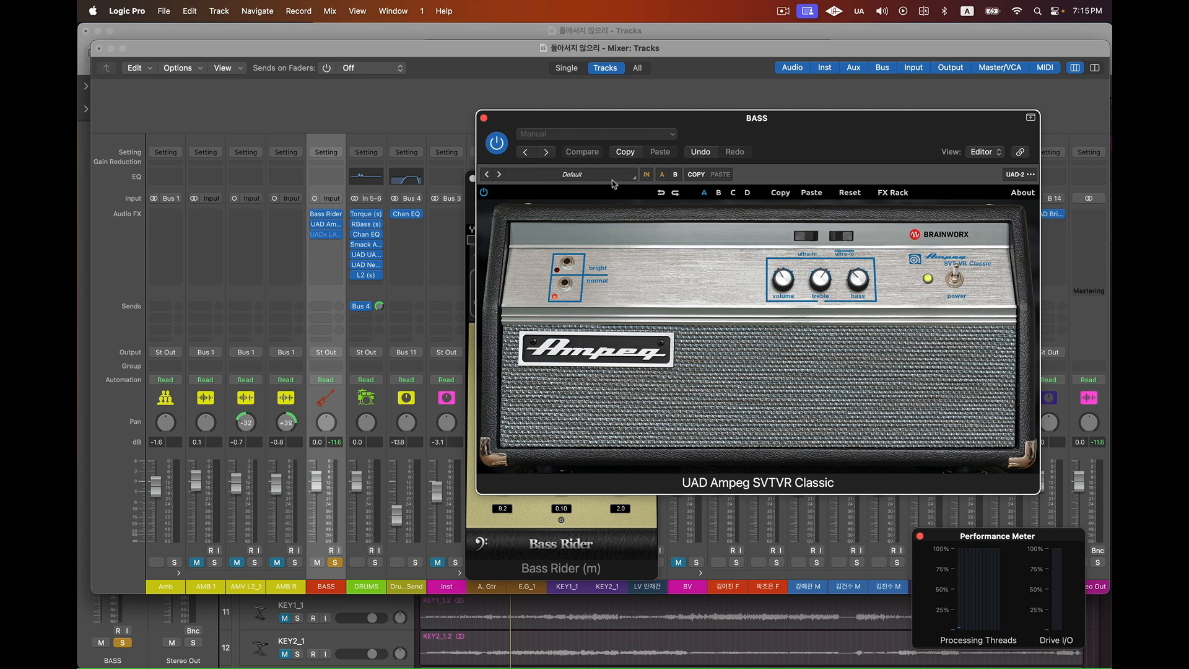
{"action": "left_click", "coordinate": [484, 118]}
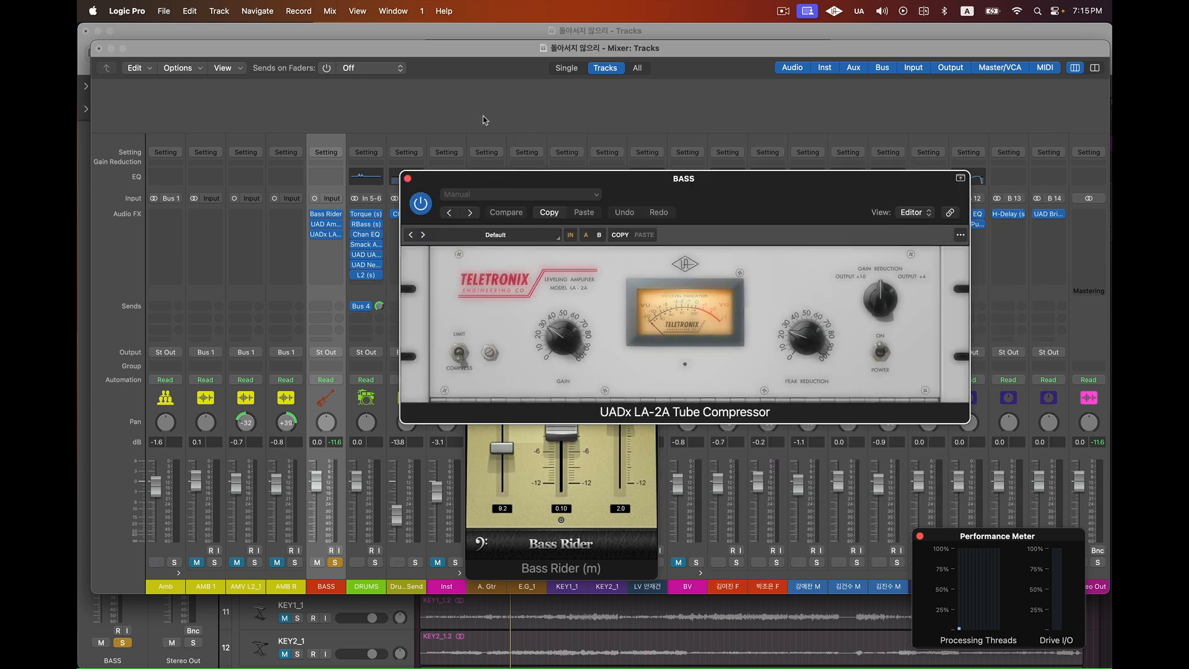
Adjust the LA-2A's peak reduction while playing the bass, and close the compressor and Bass Rider windows
{"action": "key", "text": "space"}
{"action": "left_click_drag", "start_coordinate": [801, 322], "coordinate": [802, 334]}
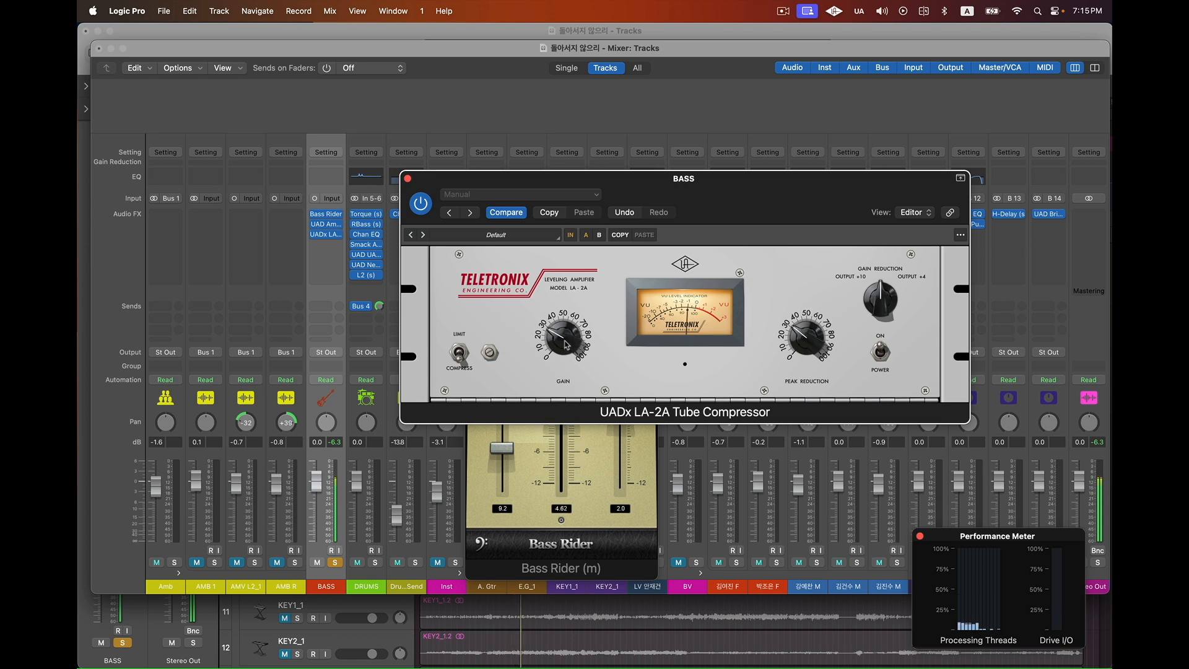
{"action": "left_click", "coordinate": [408, 179]}
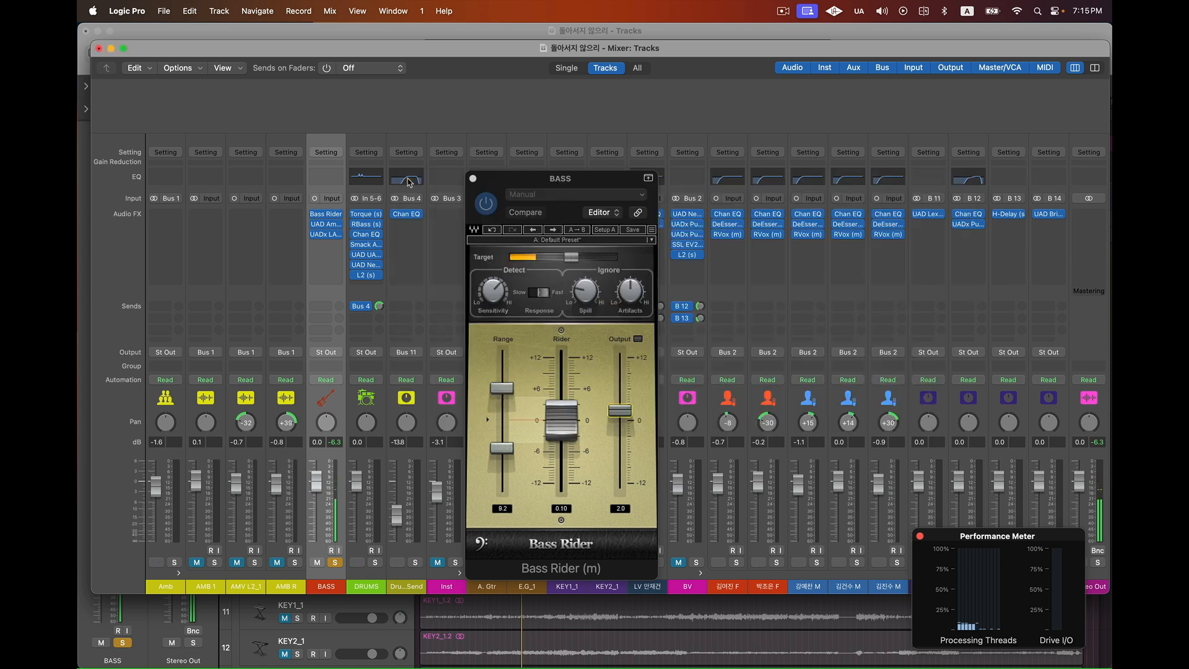
{"action": "left_click", "coordinate": [471, 180]}
Insert the mono UADx Pultec MEQ-5 EQ below the LA-2A on the BASS channel
{"action": "left_click", "coordinate": [326, 244]}
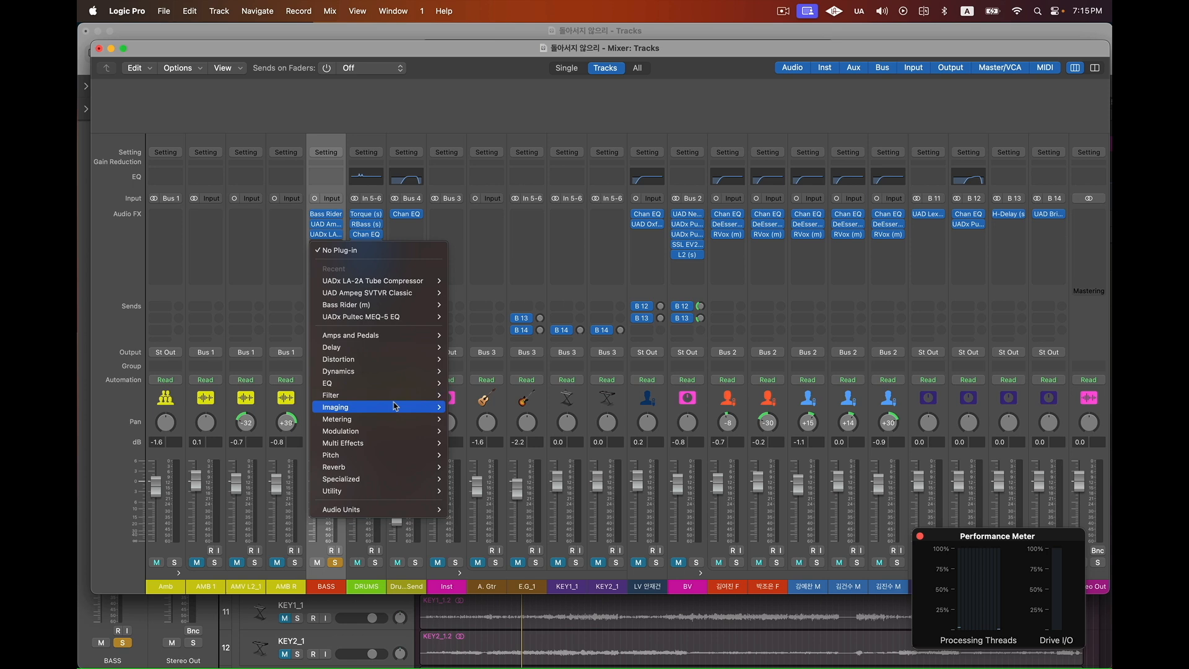
{"action": "mouse_move", "coordinate": [411, 509]}
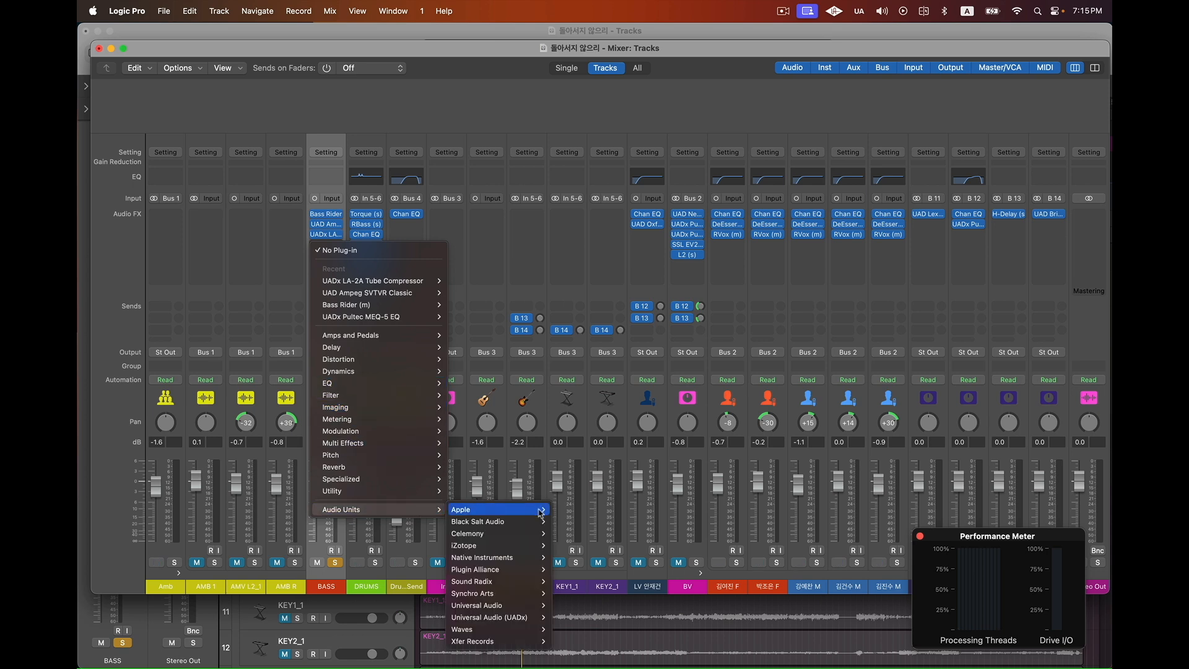
{"action": "mouse_move", "coordinate": [520, 618]}
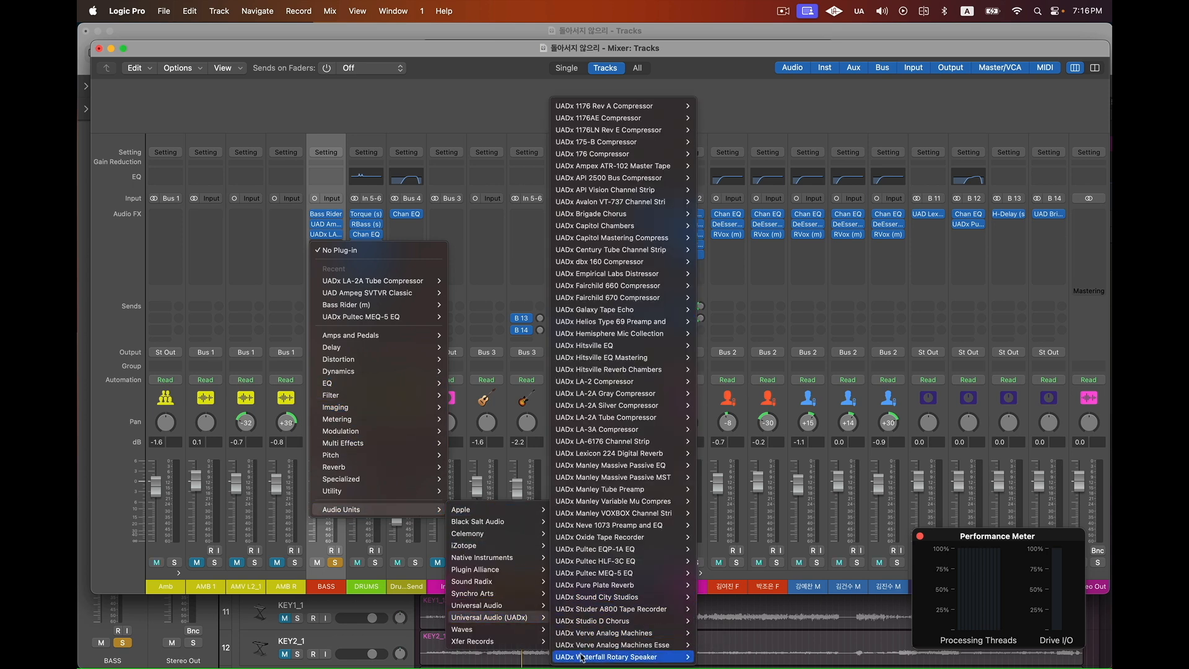
{"action": "mouse_move", "coordinate": [631, 575]}
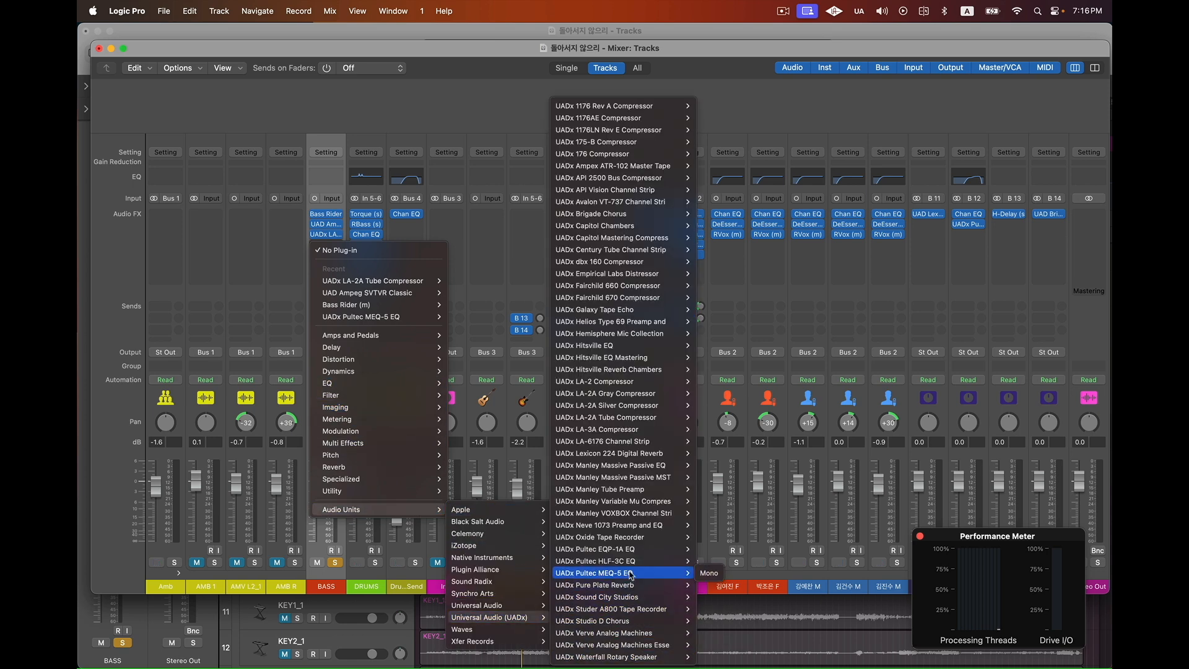
{"action": "left_click", "coordinate": [708, 574]}
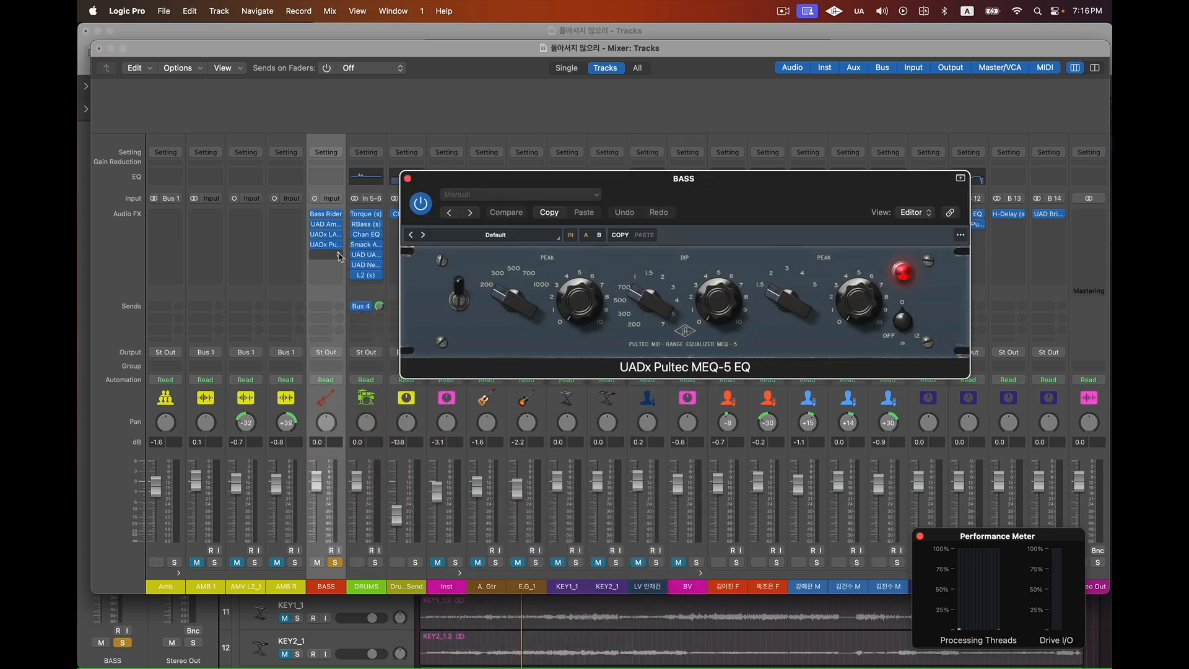
Insert the mono UADx Pultec EQP-1A EQ after the MEQ-5, place its window beneath the MEQ-5 window, and start playback
{"action": "left_click", "coordinate": [340, 263]}
{"action": "mouse_move", "coordinate": [343, 520]}
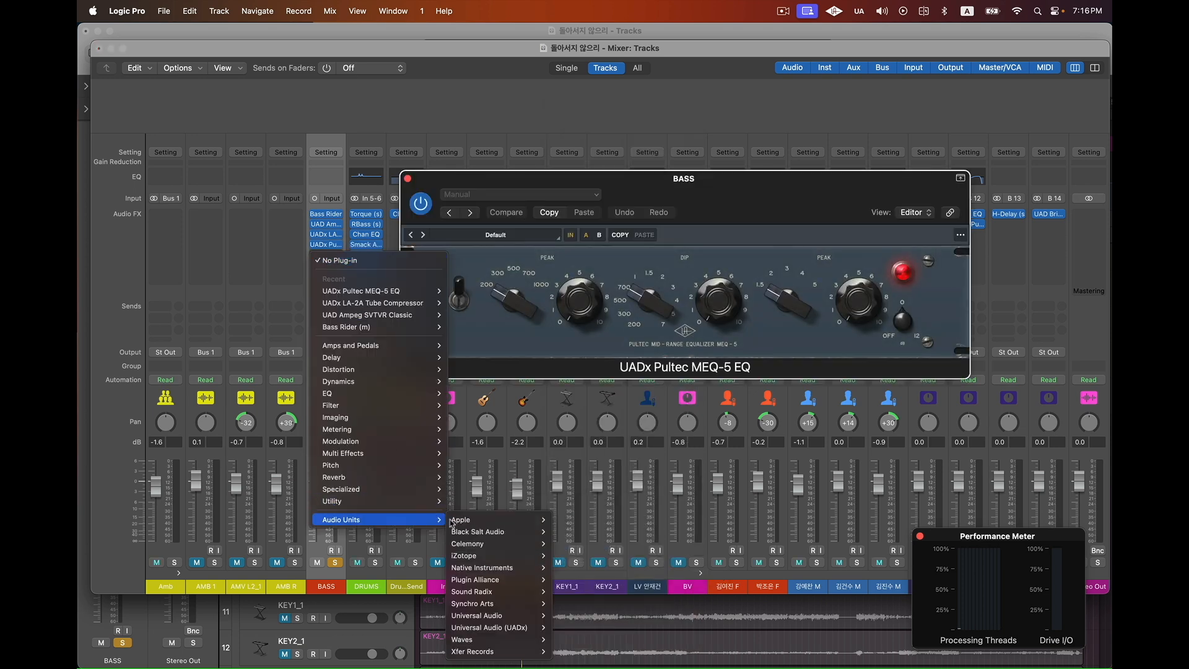
{"action": "mouse_move", "coordinate": [489, 627]}
{"action": "left_click", "coordinate": [709, 549]}
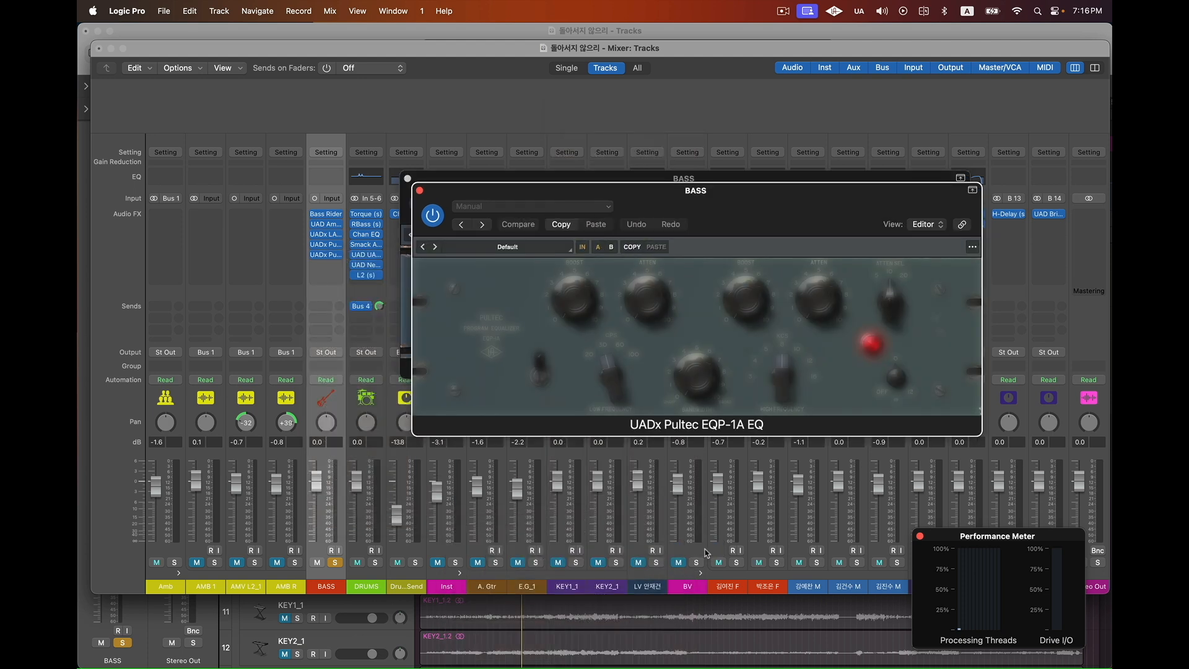
{"action": "left_click_drag", "start_coordinate": [484, 189], "coordinate": [472, 372]}
{"action": "key", "text": "space"}
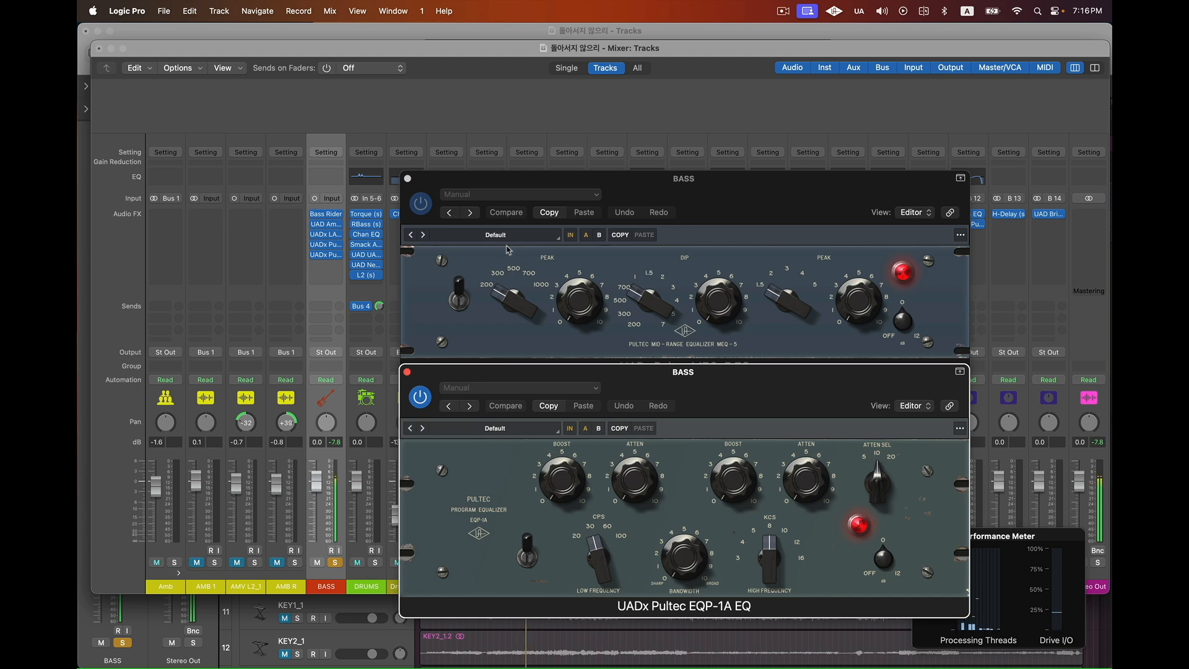
On the MEQ-5, set the dip frequency to 300 and the upper peak frequency to 4, and adjust the dip amount
{"action": "left_click", "coordinate": [630, 310]}
{"action": "left_click_drag", "start_coordinate": [631, 310], "coordinate": [639, 319]}
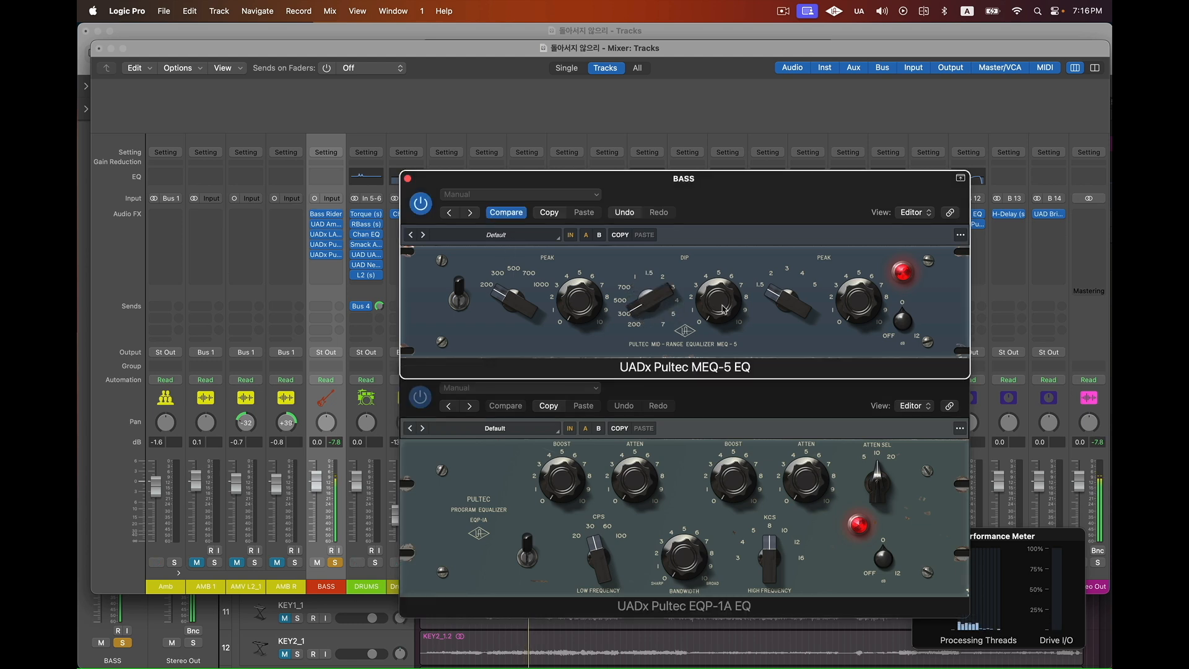
{"action": "left_click_drag", "start_coordinate": [722, 309], "coordinate": [722, 281]}
{"action": "left_click_drag", "start_coordinate": [798, 305], "coordinate": [798, 256]}
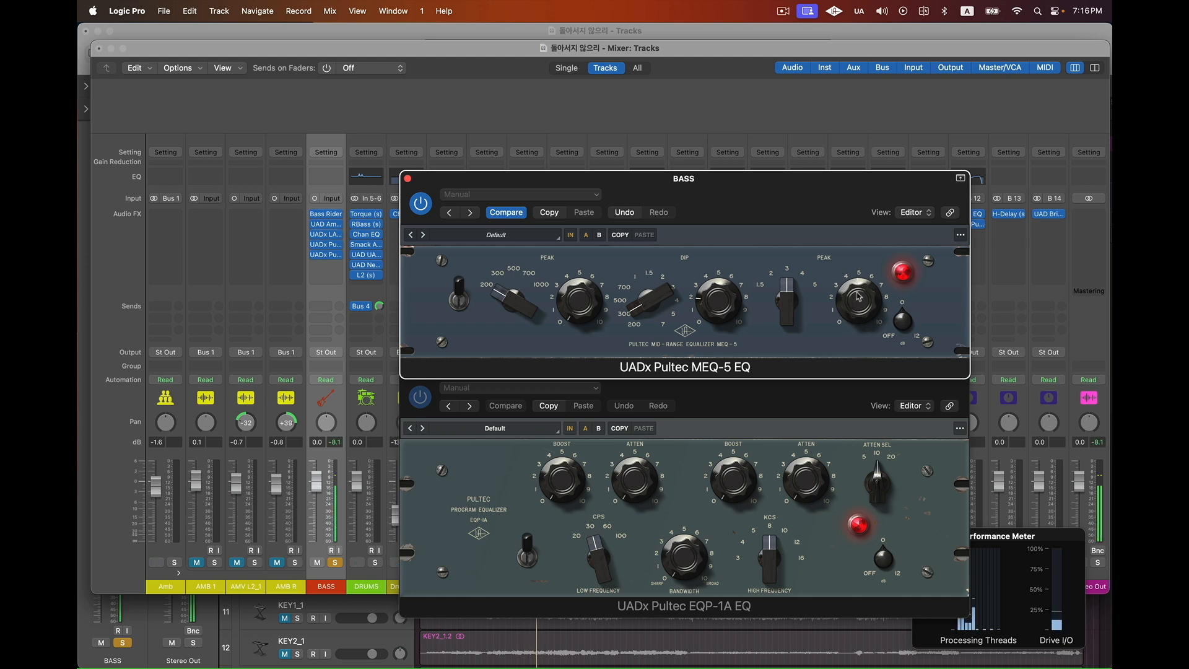
{"action": "left_click_drag", "start_coordinate": [805, 280], "coordinate": [804, 297]}
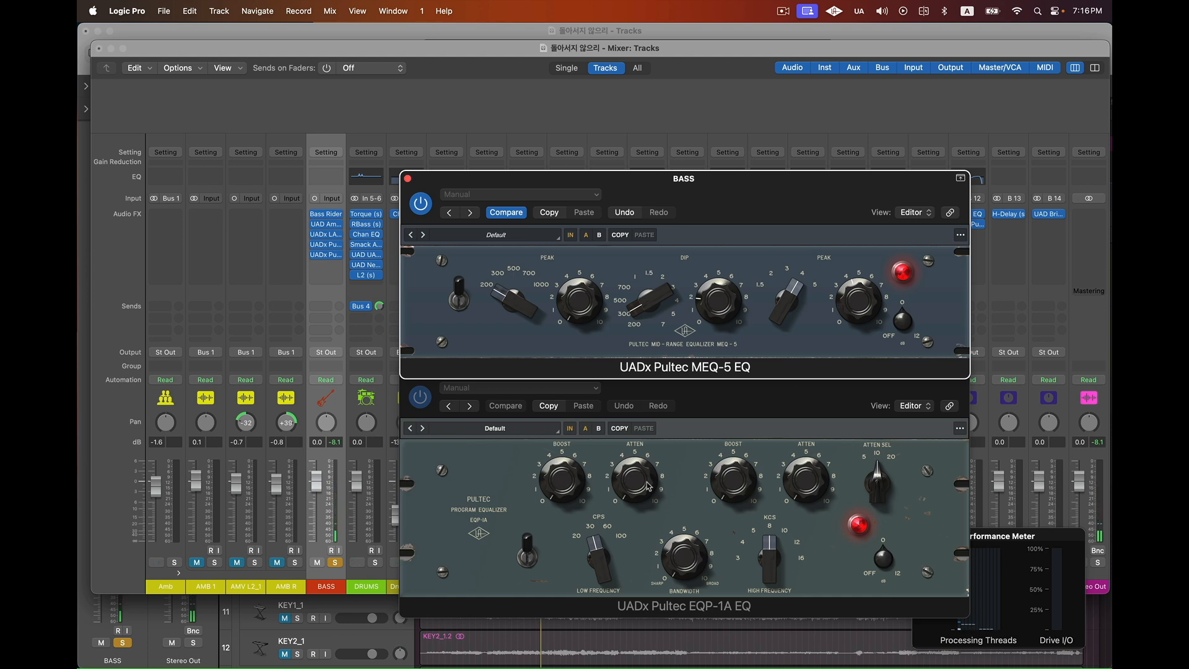
Keep the EQP-1A's low frequency at 30 CPS after trying 60, and adjust its low boost
{"action": "left_click", "coordinate": [591, 541]}
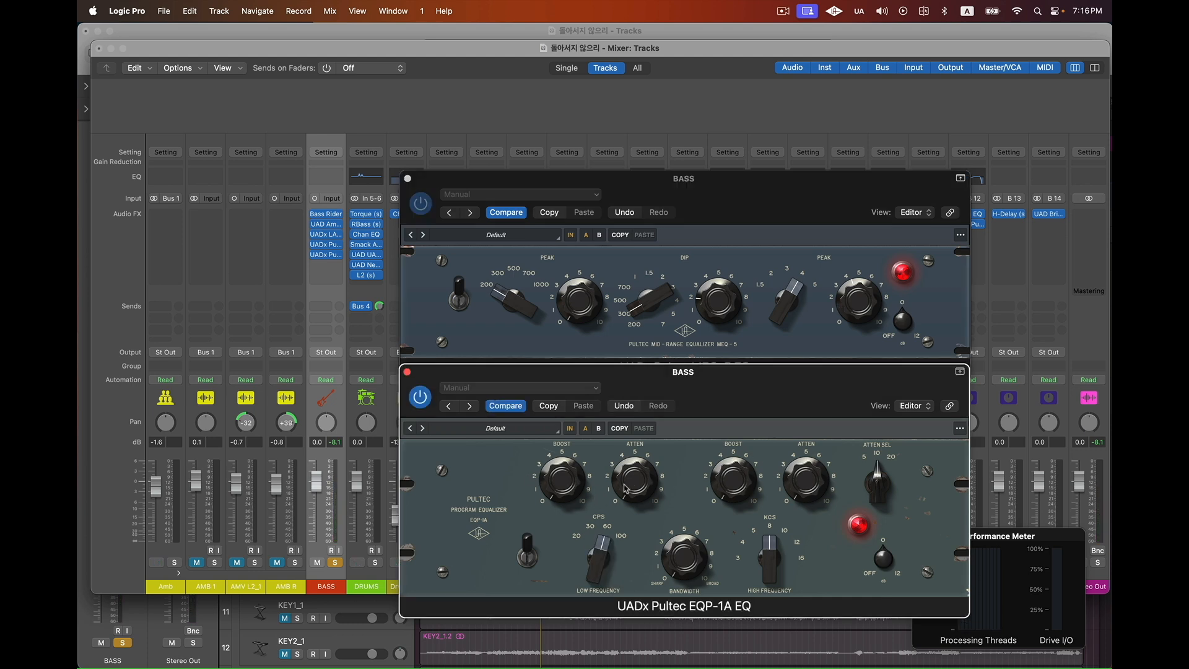
{"action": "left_click_drag", "start_coordinate": [600, 536], "coordinate": [598, 544]}
{"action": "left_click_drag", "start_coordinate": [573, 488], "coordinate": [571, 474]}
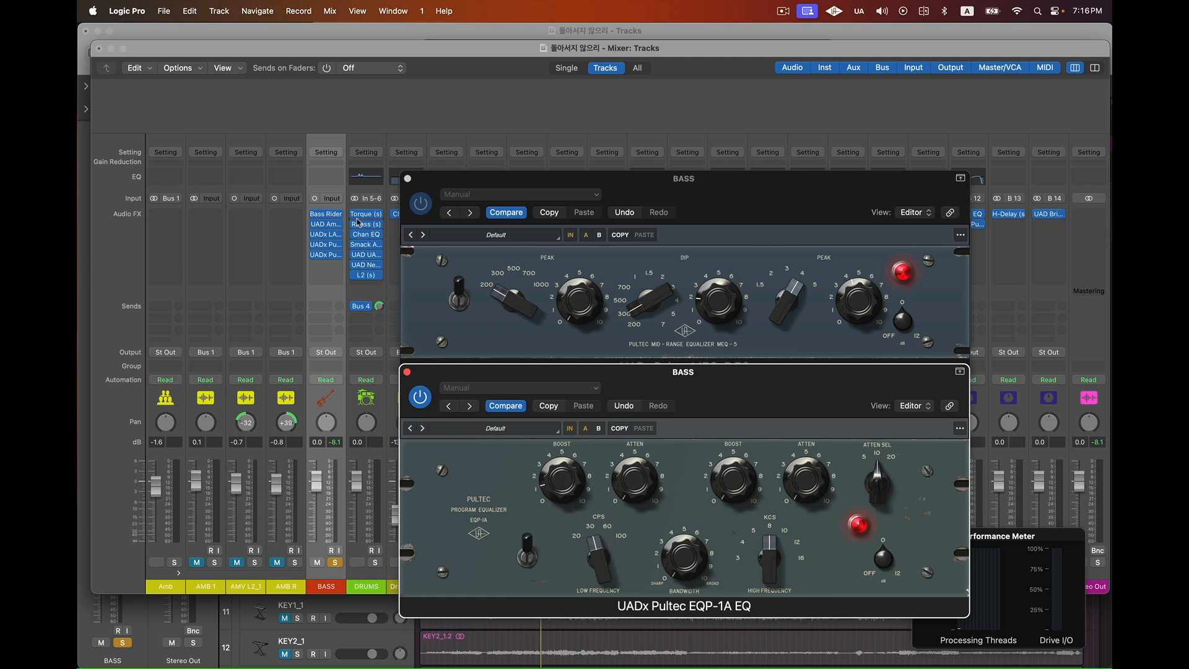
Add a Channel EQ between the LA-2A and the MEQ-5 with a 35 Hz low cut, and close the open EQ windows
{"action": "mouse_move", "coordinate": [326, 254]}
{"action": "left_mouse_down"}
{"action": "mouse_move", "coordinate": [326, 265]}
{"action": "mouse_move", "coordinate": [326, 255]}
{"action": "left_mouse_up"}
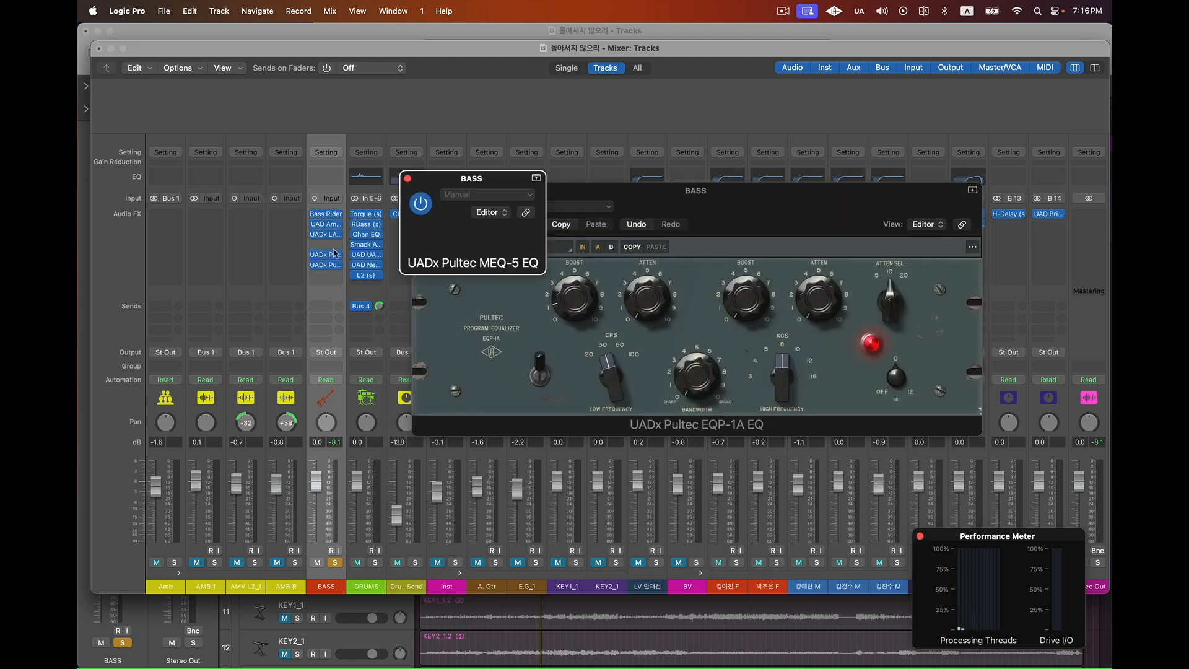
{"action": "left_click", "coordinate": [329, 181]}
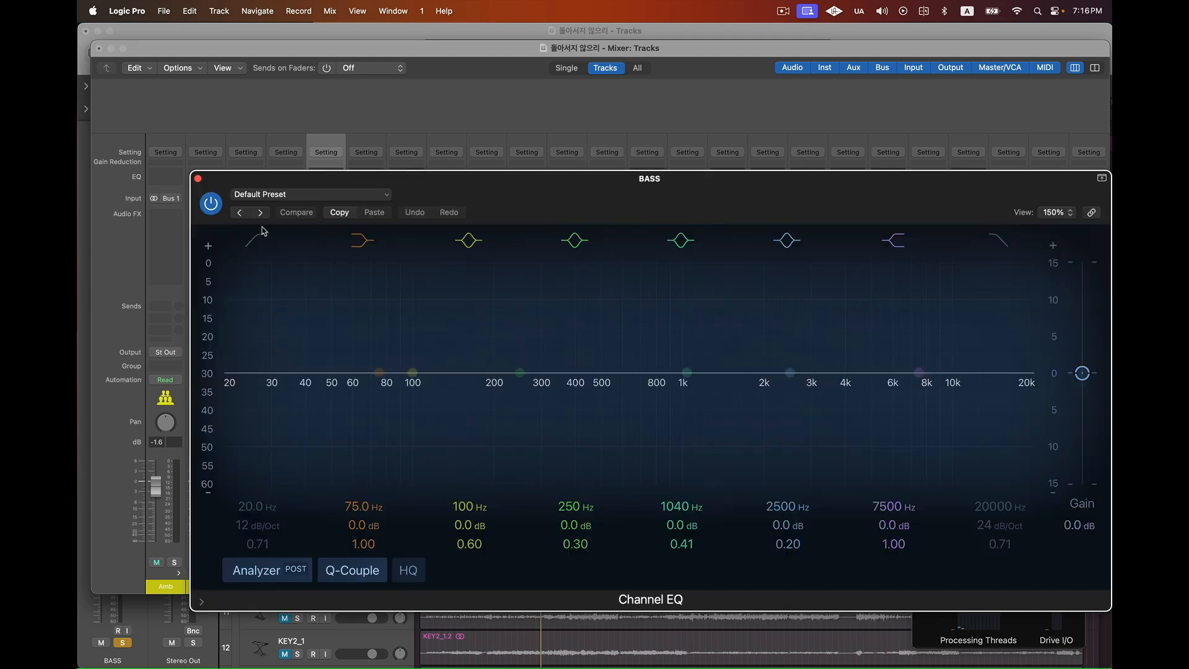
{"action": "double_click", "coordinate": [248, 507]}
{"action": "key", "text": "Return"}
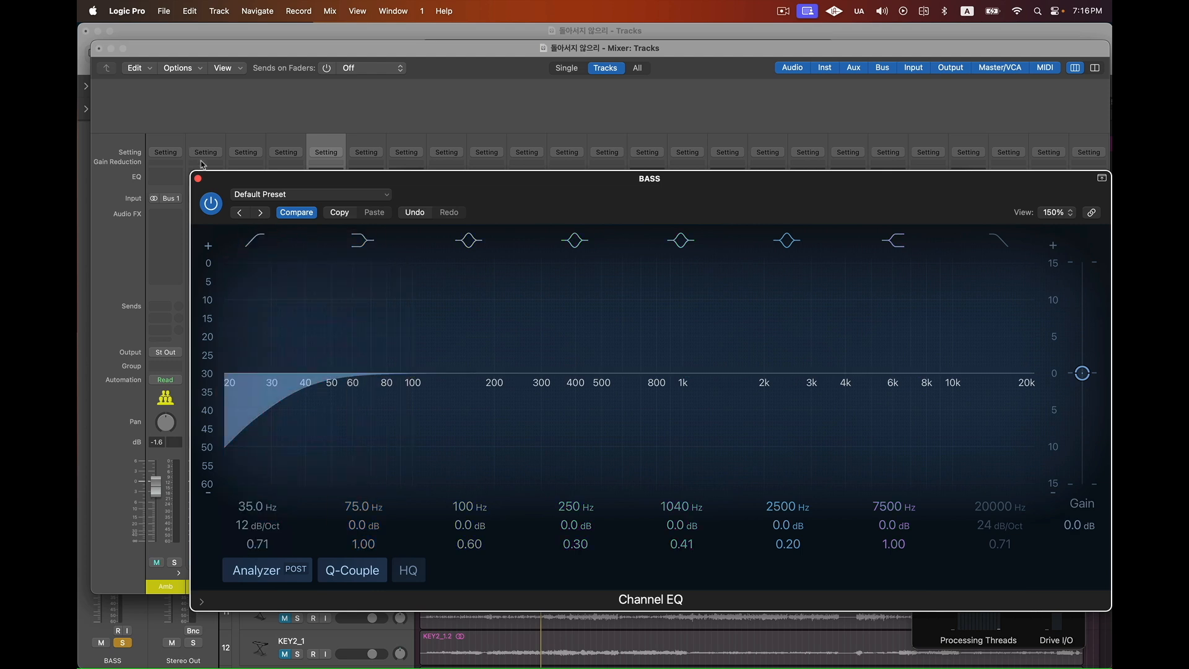
{"action": "left_click", "coordinate": [195, 178]}
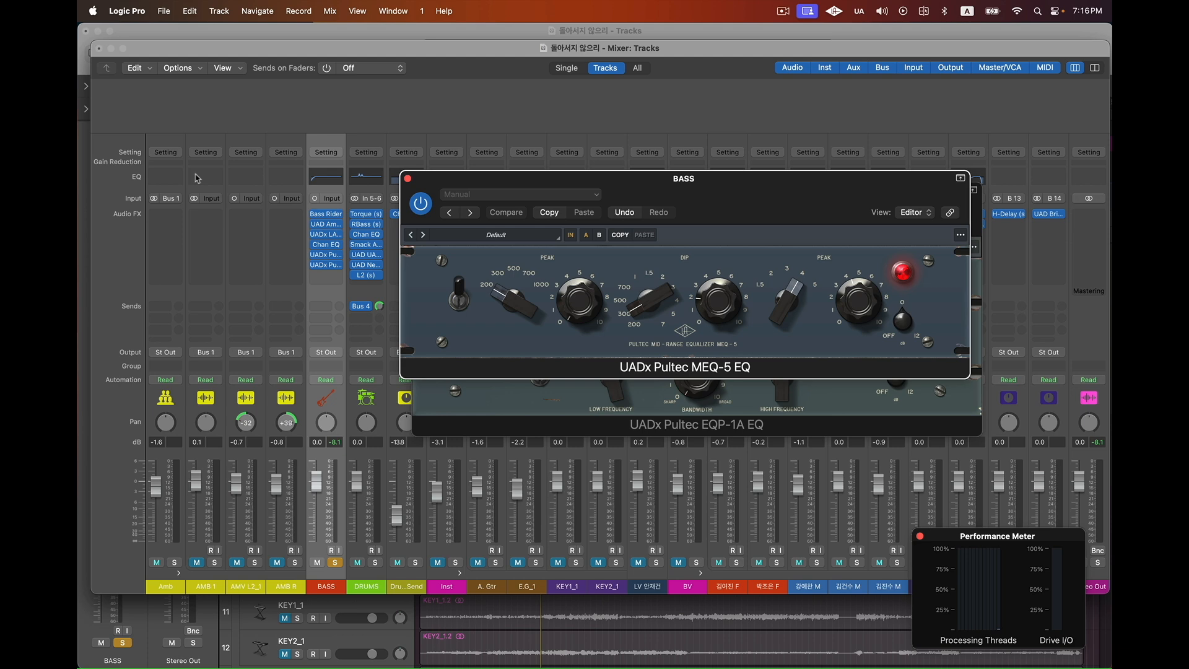
{"action": "left_click", "coordinate": [408, 179]}
{"action": "left_click", "coordinate": [419, 191]}
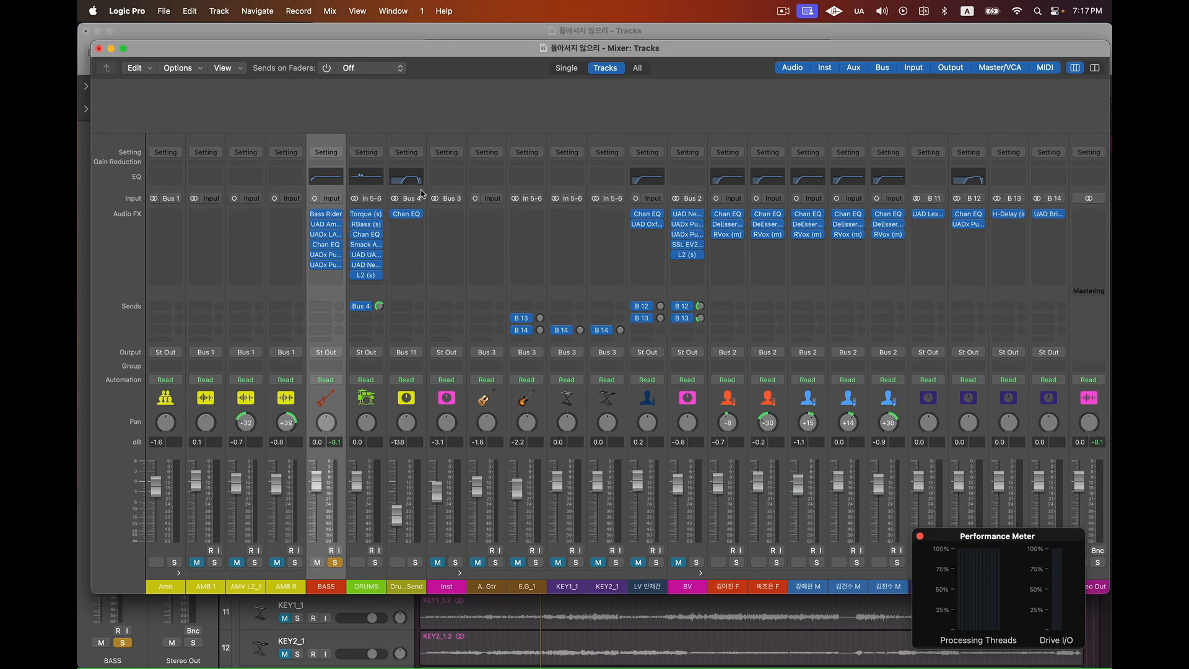
Unsolo the BASS channel during playback and lower its fader to -1.6 dB against the drums
{"action": "key", "text": "space"}
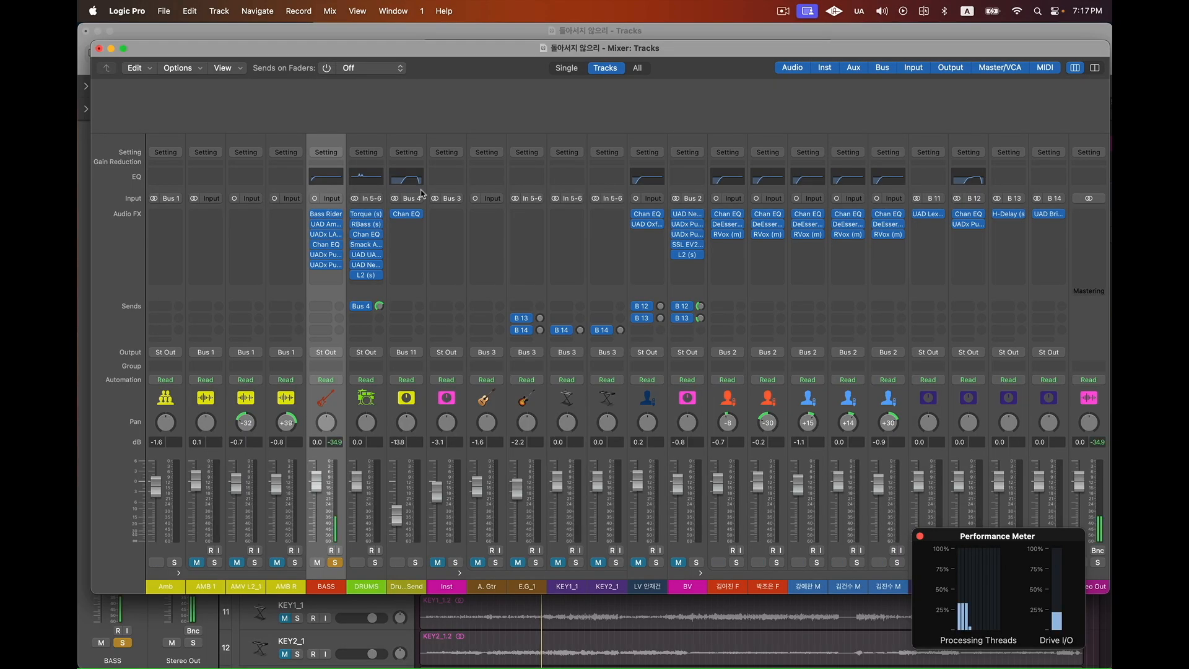
{"action": "left_click", "coordinate": [335, 562]}
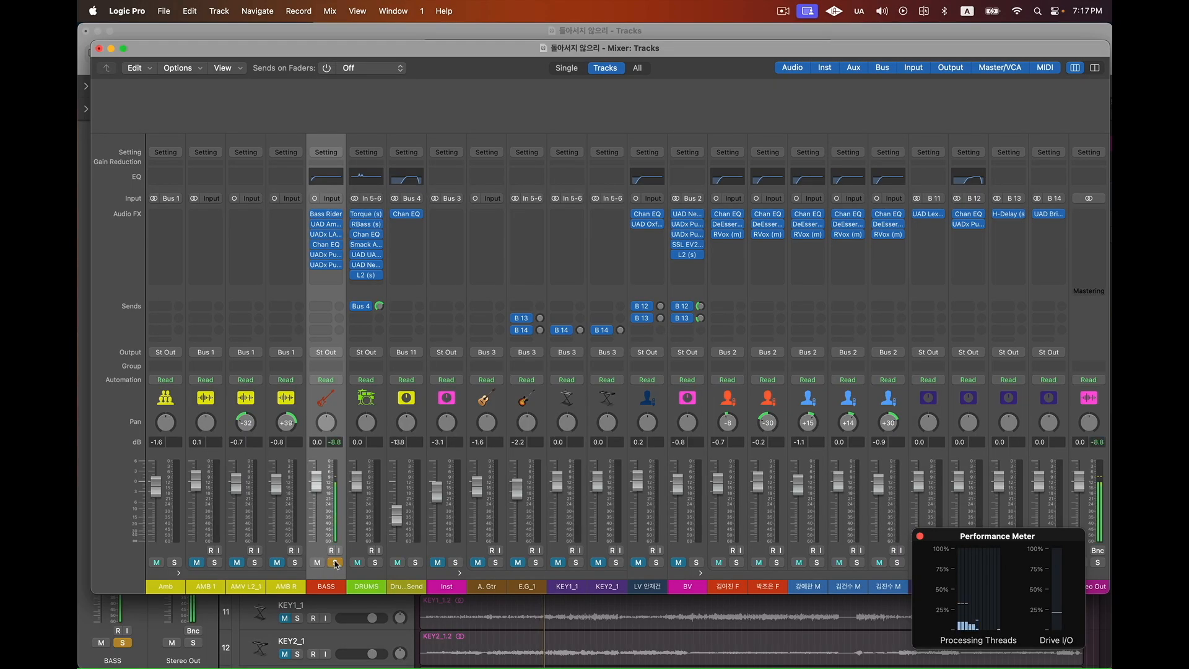
{"action": "left_click", "coordinate": [335, 563]}
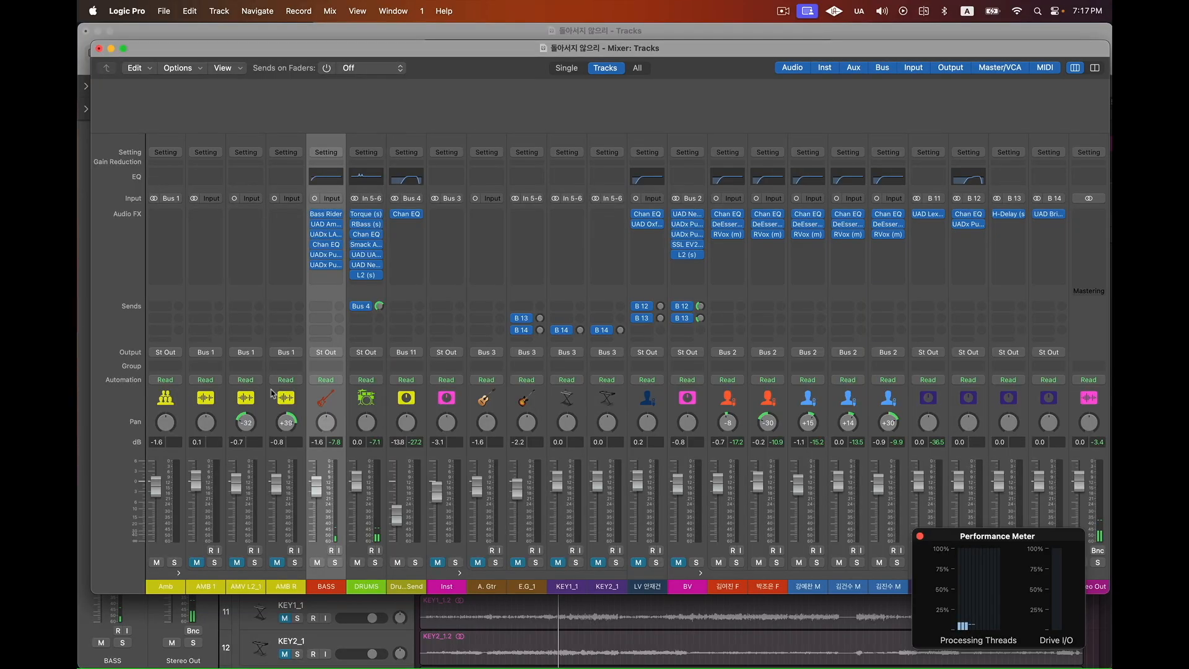
Insert the mono UADx Century Tube Channel Strip in the empty slot after the EQP-1A on the BASS channel
{"action": "left_click", "coordinate": [338, 276]}
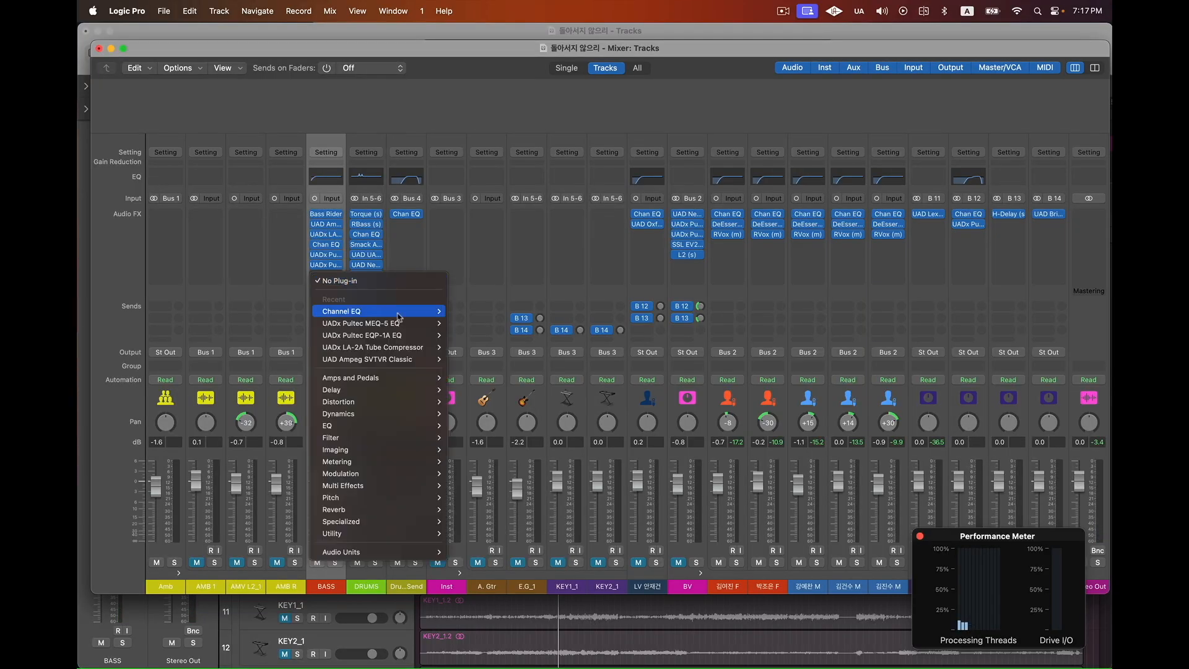
{"action": "mouse_move", "coordinate": [421, 315]}
{"action": "mouse_move", "coordinate": [411, 347]}
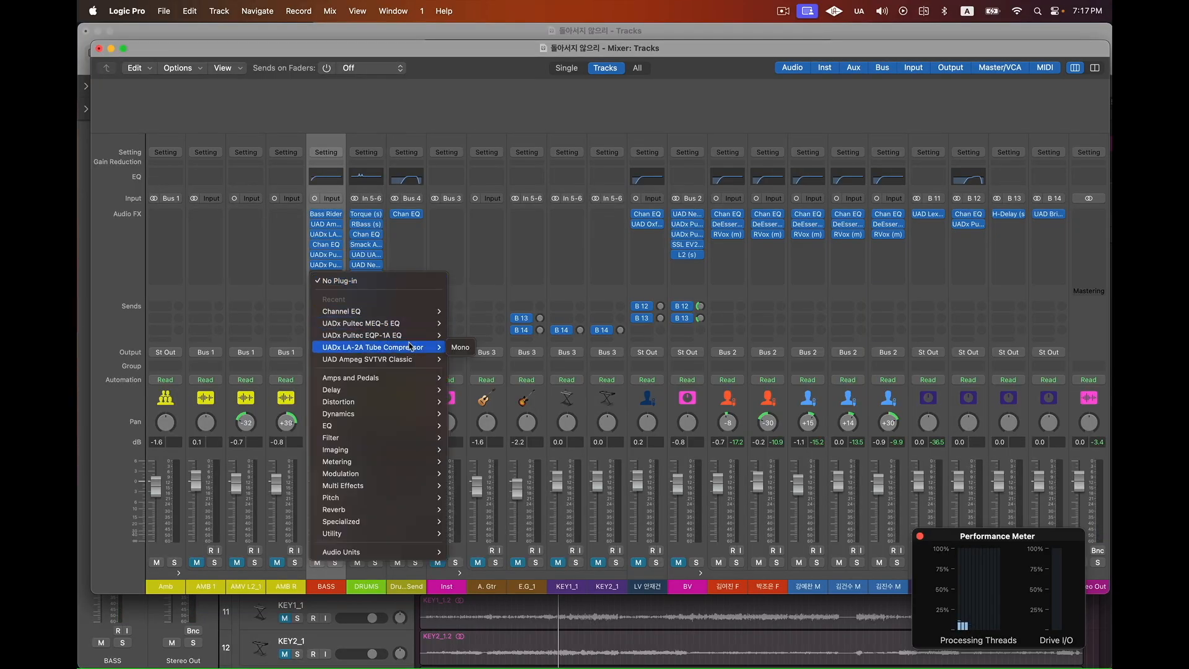
{"action": "mouse_move", "coordinate": [378, 551]}
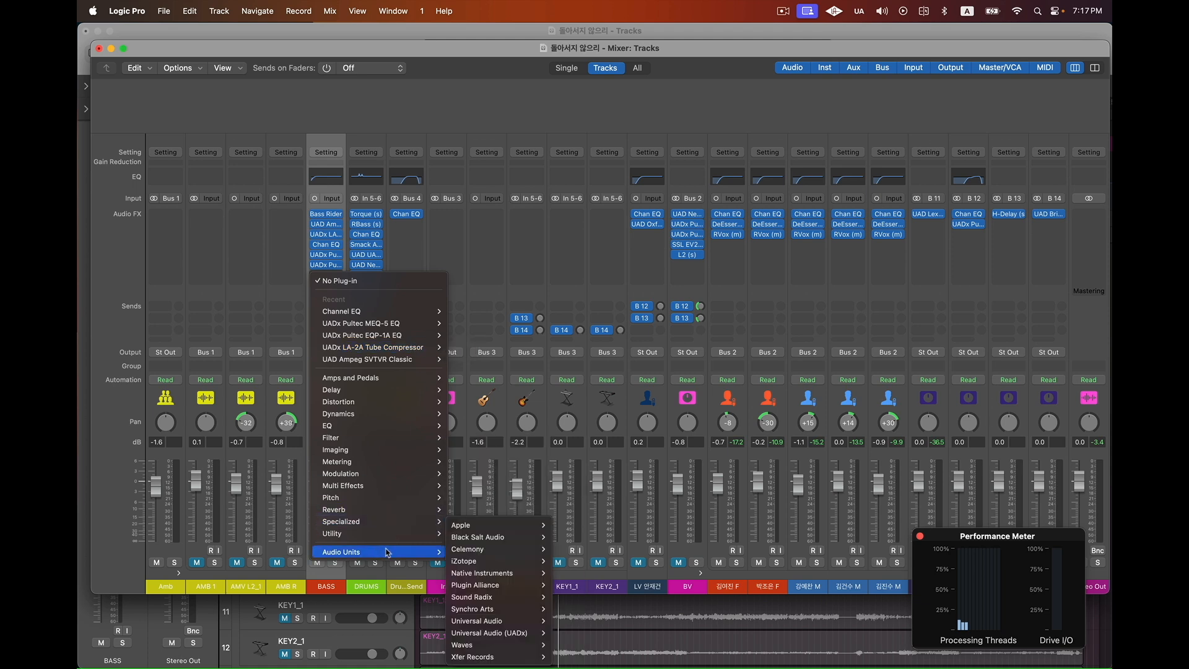
{"action": "mouse_move", "coordinate": [480, 633]}
{"action": "mouse_move", "coordinate": [613, 621]}
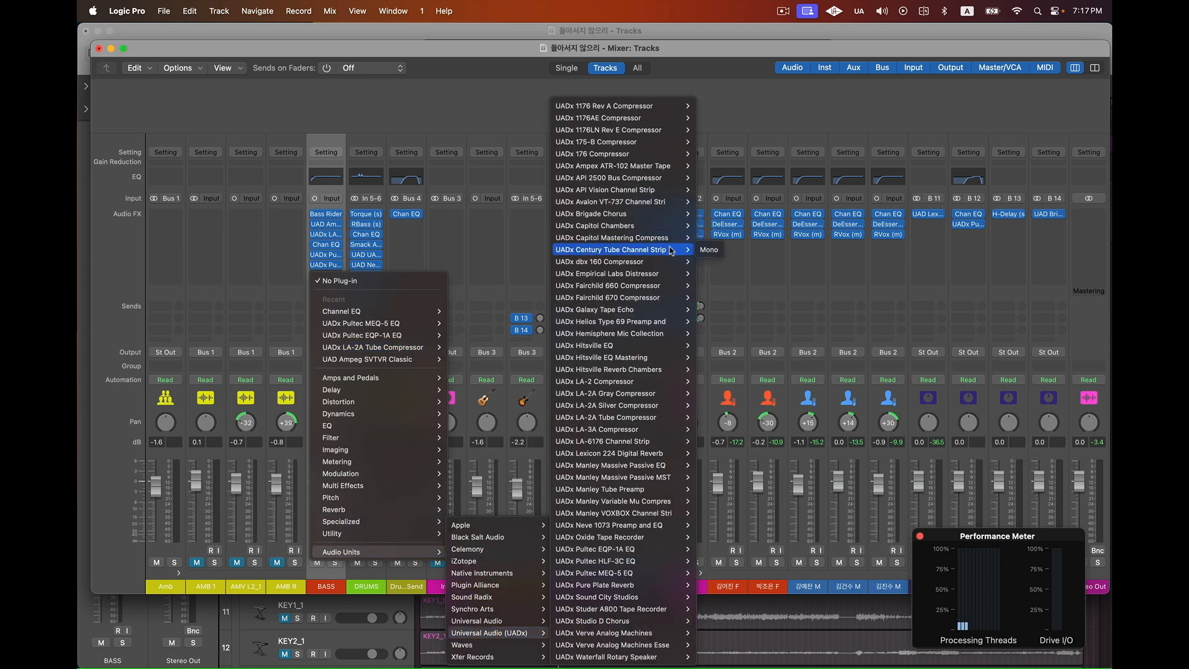
{"action": "mouse_move", "coordinate": [639, 254]}
{"action": "left_click", "coordinate": [708, 250]}
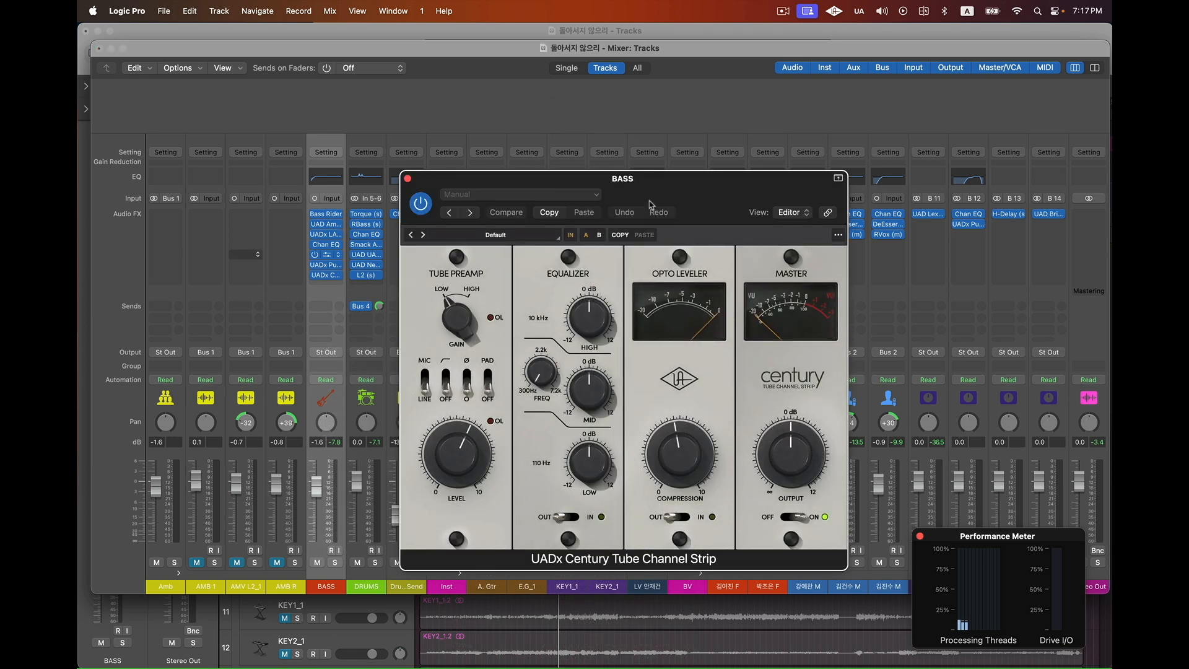
Move the Century window upward and turn its tube preamp level down to about 5 during playback
{"action": "left_click_drag", "start_coordinate": [670, 200], "coordinate": [672, 135]}
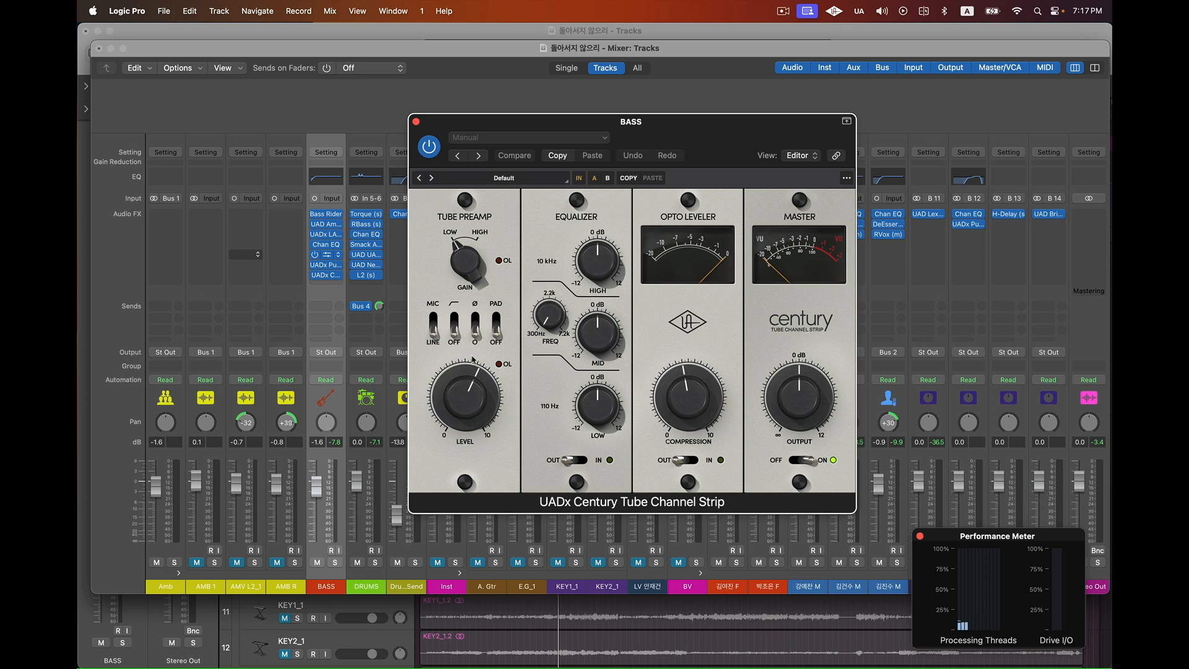
{"action": "key", "text": "space"}
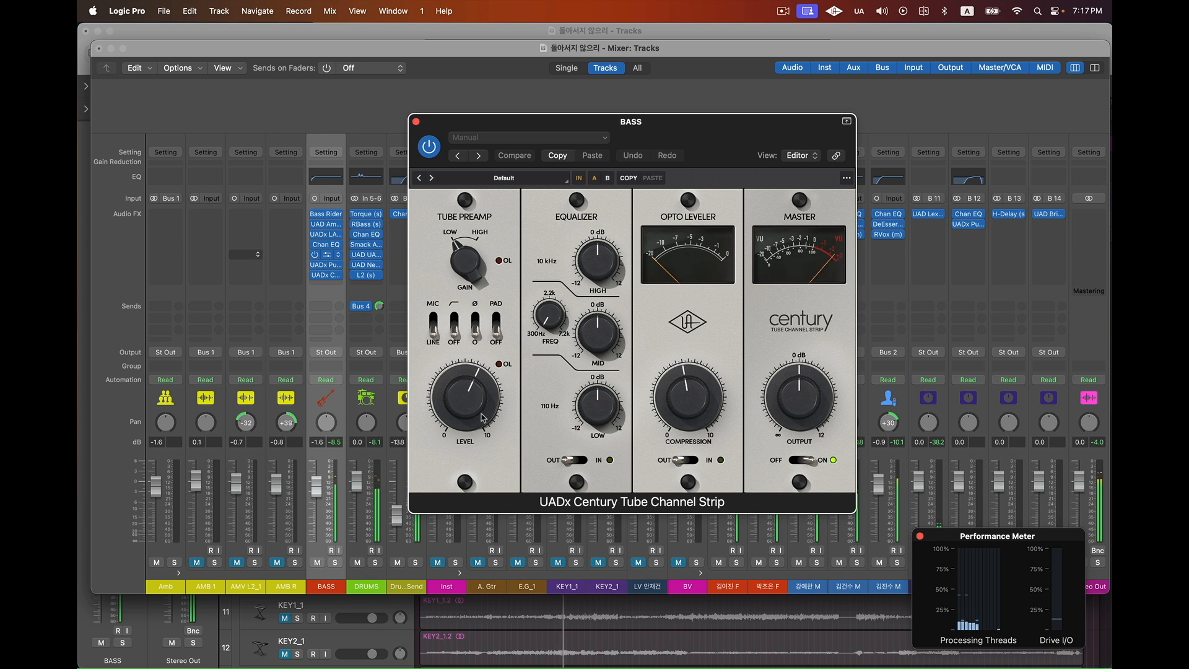
{"action": "mouse_move", "coordinate": [463, 396]}
{"action": "left_mouse_down"}
{"action": "mouse_move", "coordinate": [460, 414]}
{"action": "mouse_move", "coordinate": [466, 389]}
{"action": "left_mouse_up"}
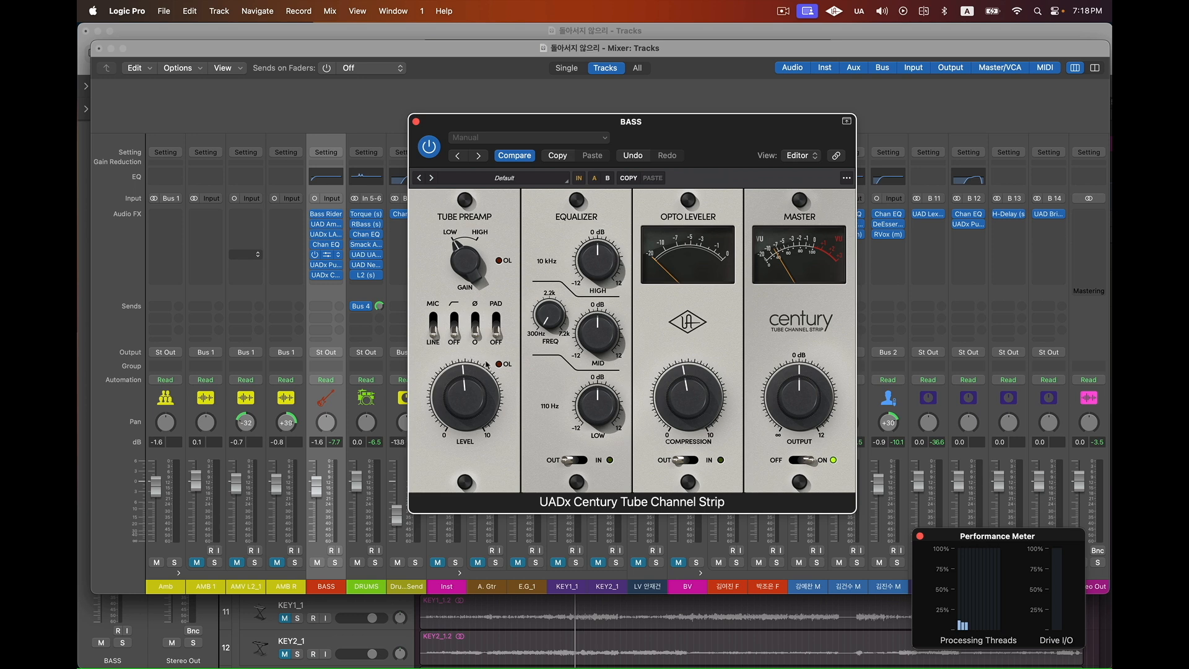
Switch in the Century's equalizer during playback, cut the low band slightly, and boost the mid and high bands
{"action": "left_click", "coordinate": [587, 461]}
{"action": "key", "text": "space"}
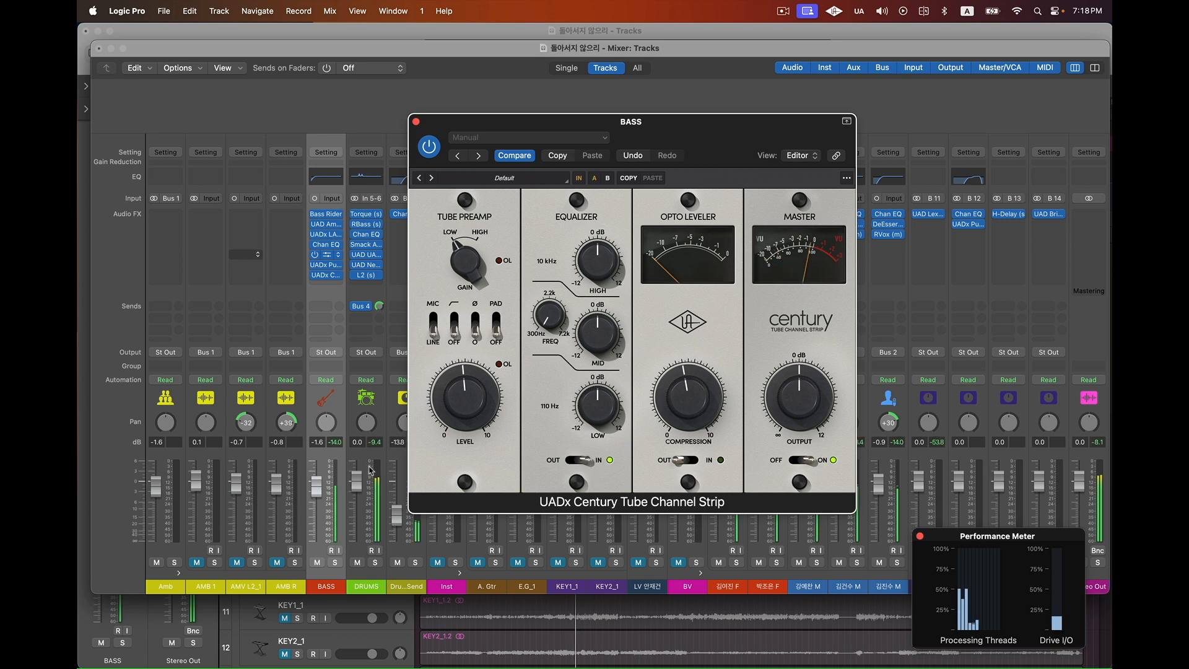
{"action": "left_click", "coordinate": [357, 562]}
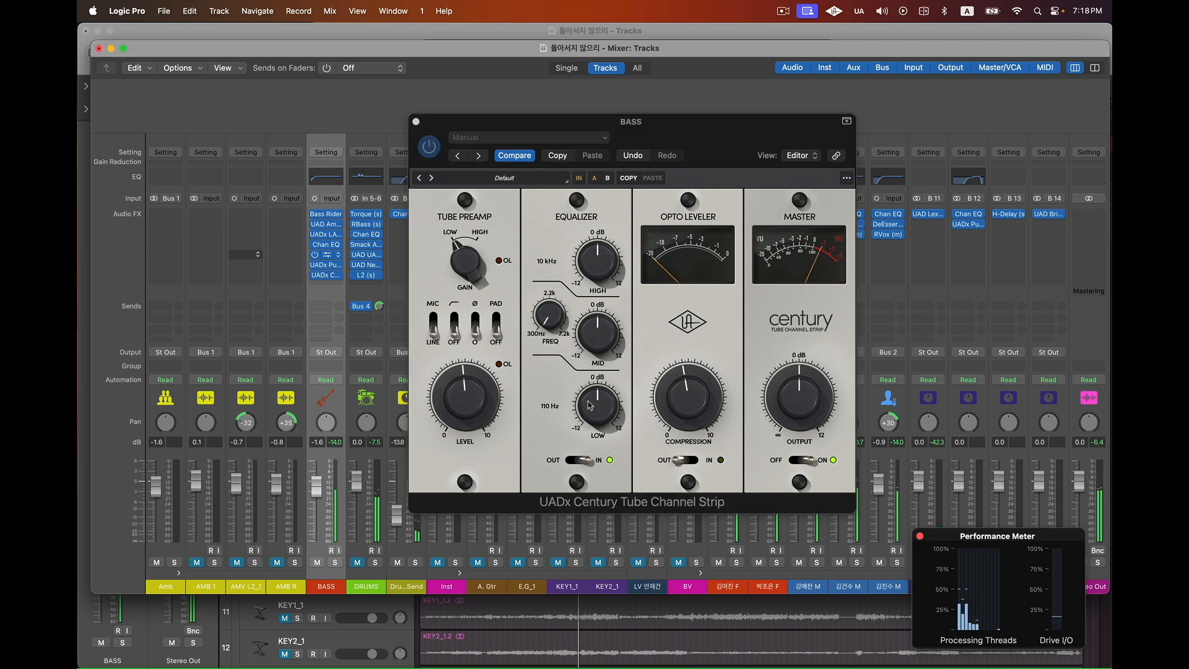
{"action": "left_click_drag", "start_coordinate": [592, 404], "coordinate": [590, 414]}
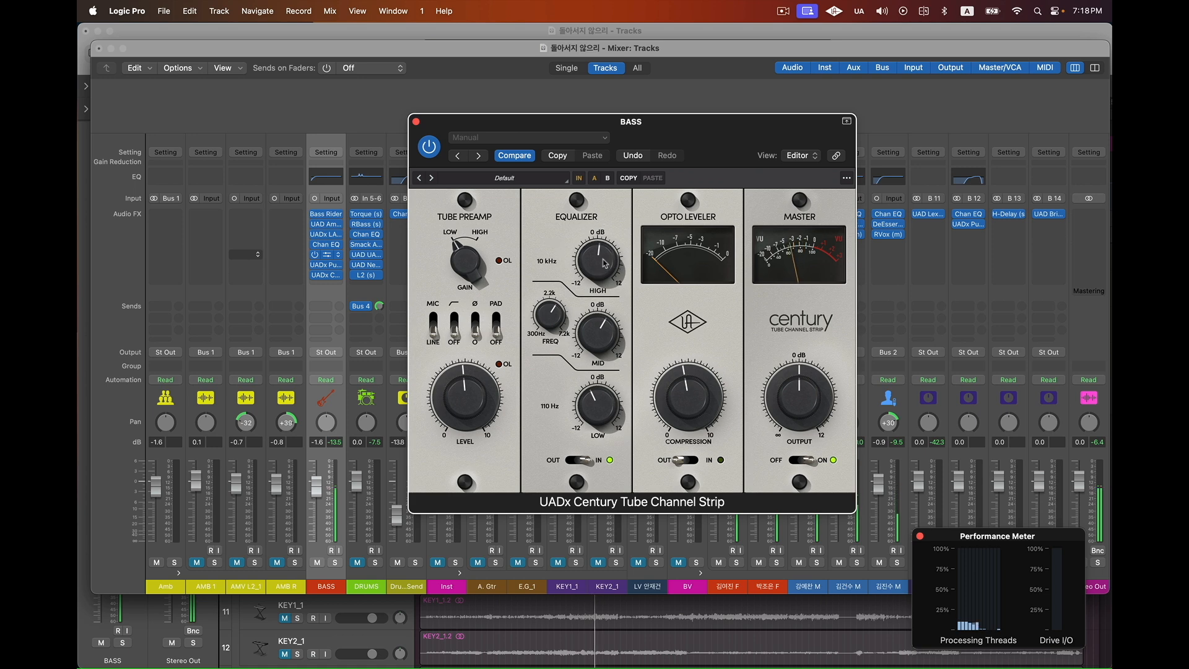
{"action": "mouse_move", "coordinate": [604, 265]}
{"action": "left_mouse_down"}
{"action": "mouse_move", "coordinate": [595, 204]}
{"action": "mouse_move", "coordinate": [604, 248]}
{"action": "left_mouse_up"}
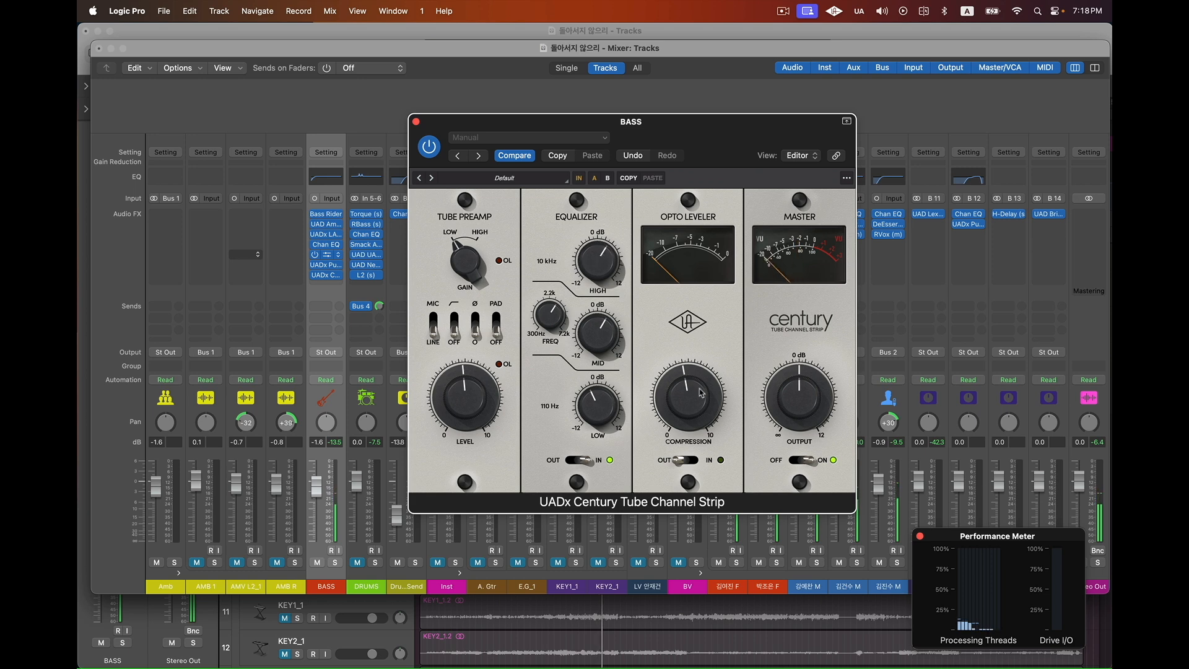
Switch in the Century's opto leveler and set its compression to about 4
{"action": "left_click", "coordinate": [691, 461]}
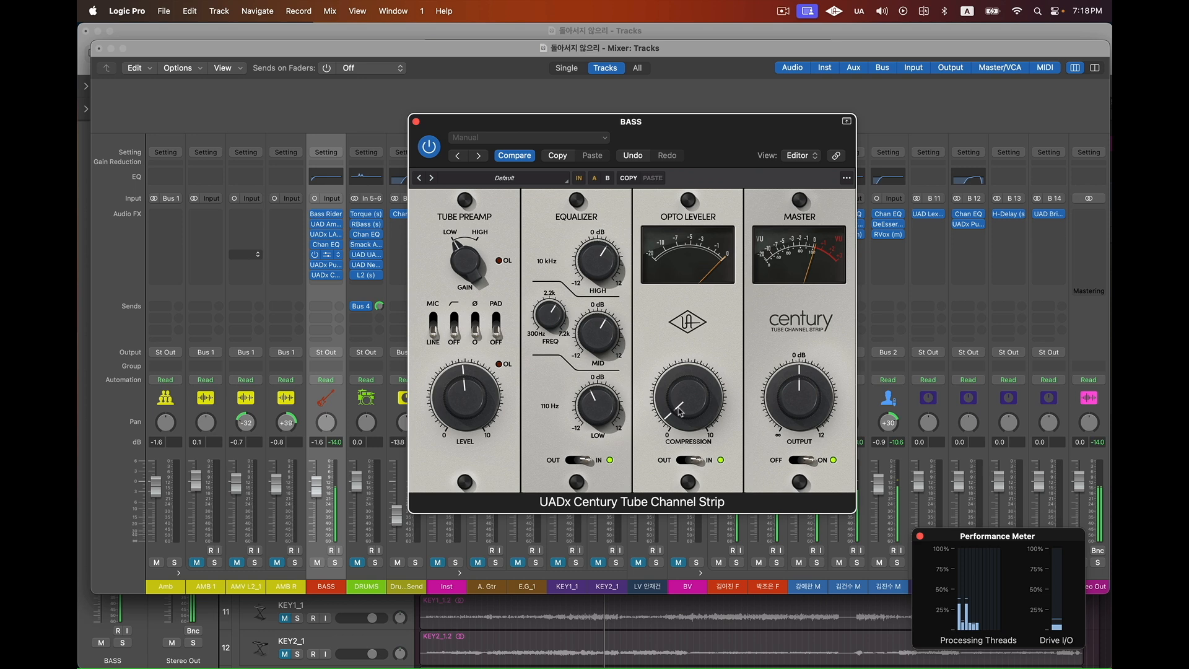
{"action": "left_click_drag", "start_coordinate": [679, 404], "coordinate": [685, 375]}
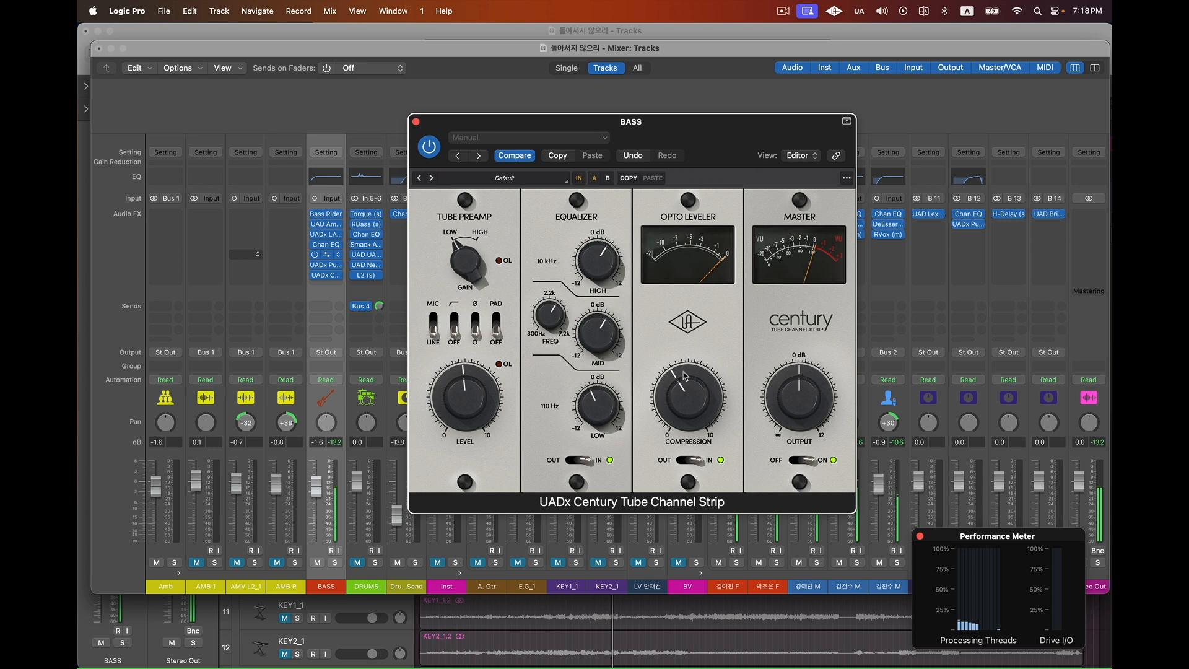
Reset the BASS fader to 0 dB and fine-tune the Century's master output during playback
{"action": "left_click", "coordinate": [319, 500], "text": "alt"}
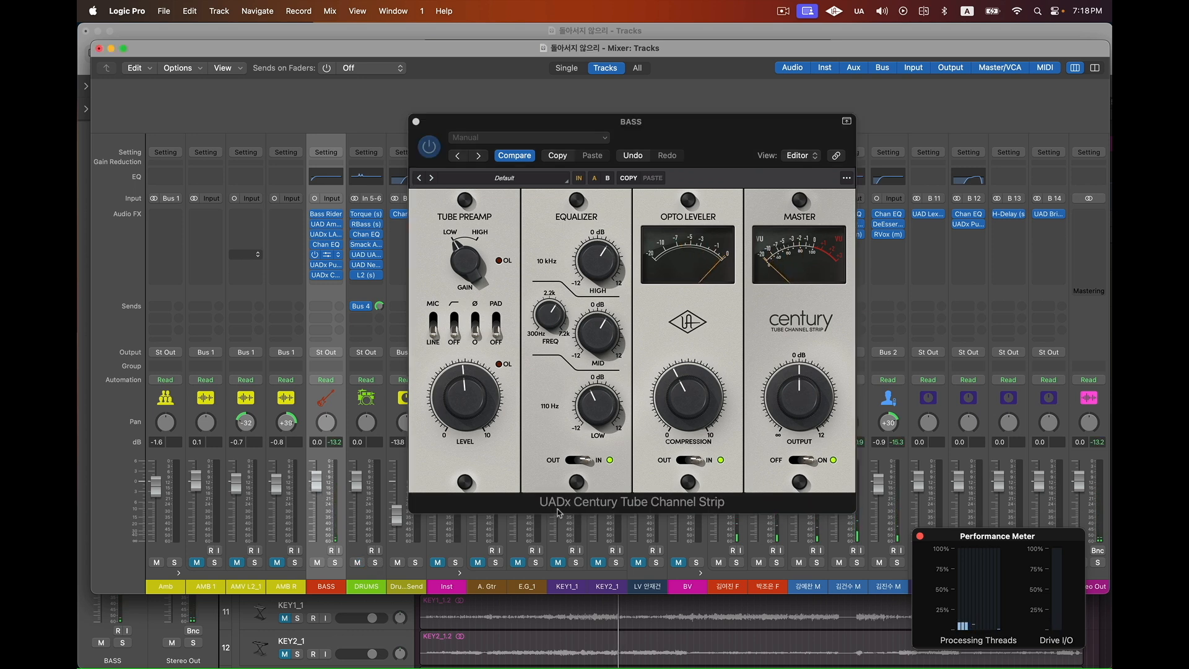
{"action": "left_click", "coordinate": [783, 407]}
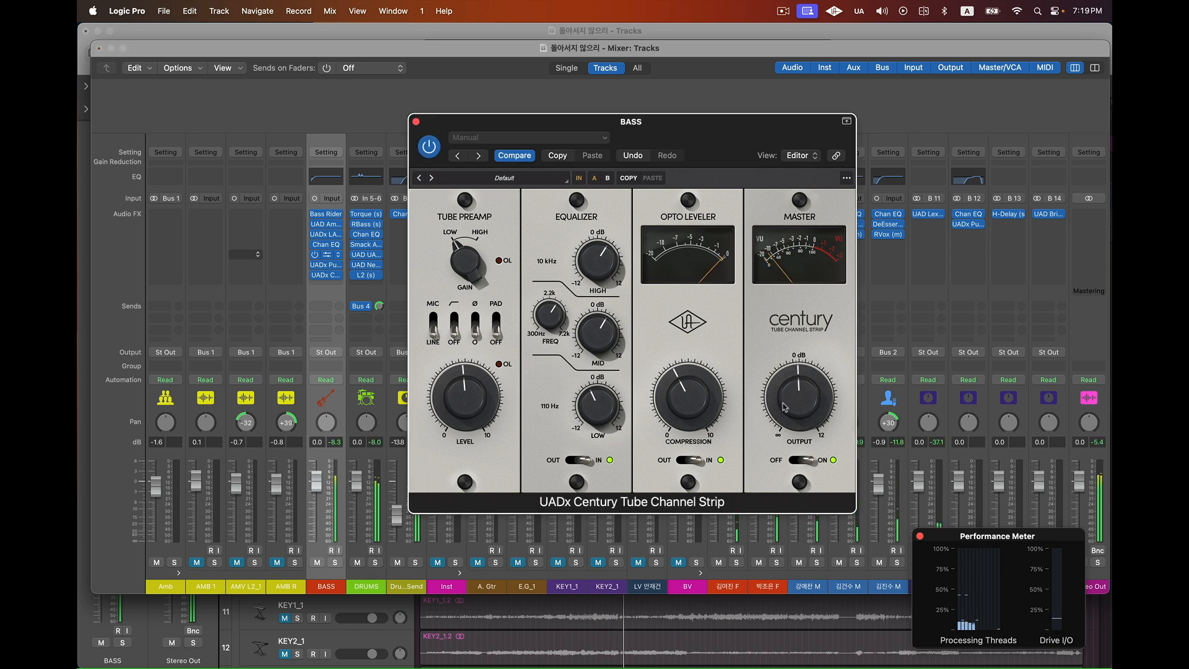
{"action": "left_click_drag", "start_coordinate": [784, 407], "coordinate": [786, 402]}
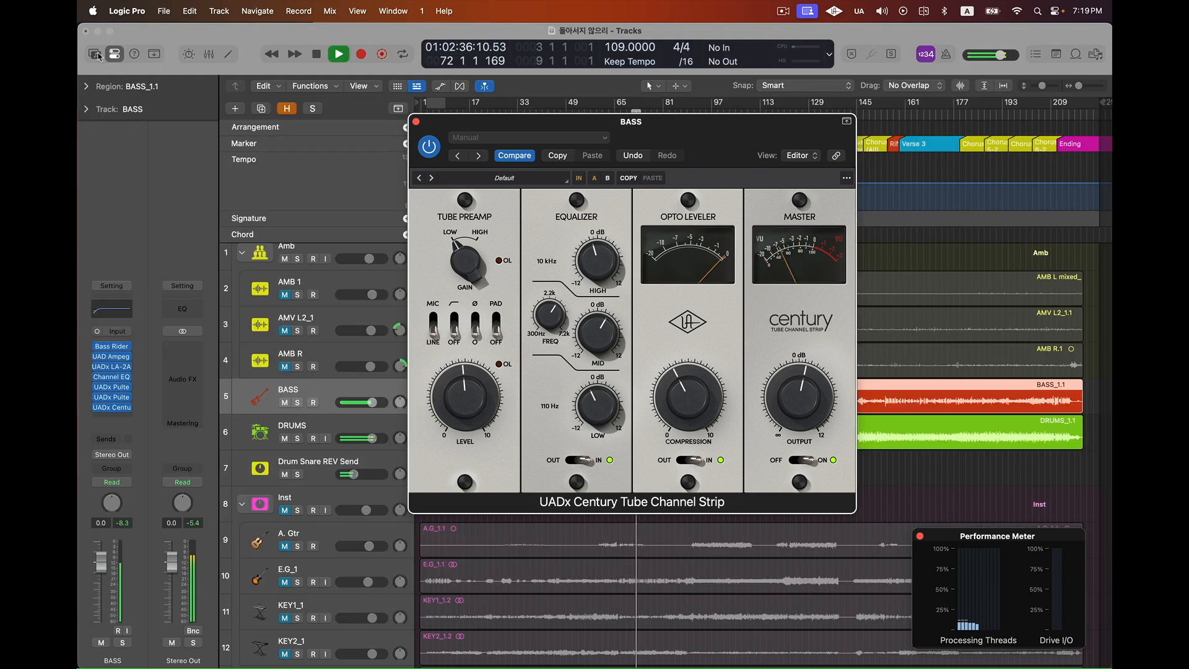
Close the mixer window and move the Century window clear of the markers in the arrangement
{"action": "left_click", "coordinate": [98, 49]}
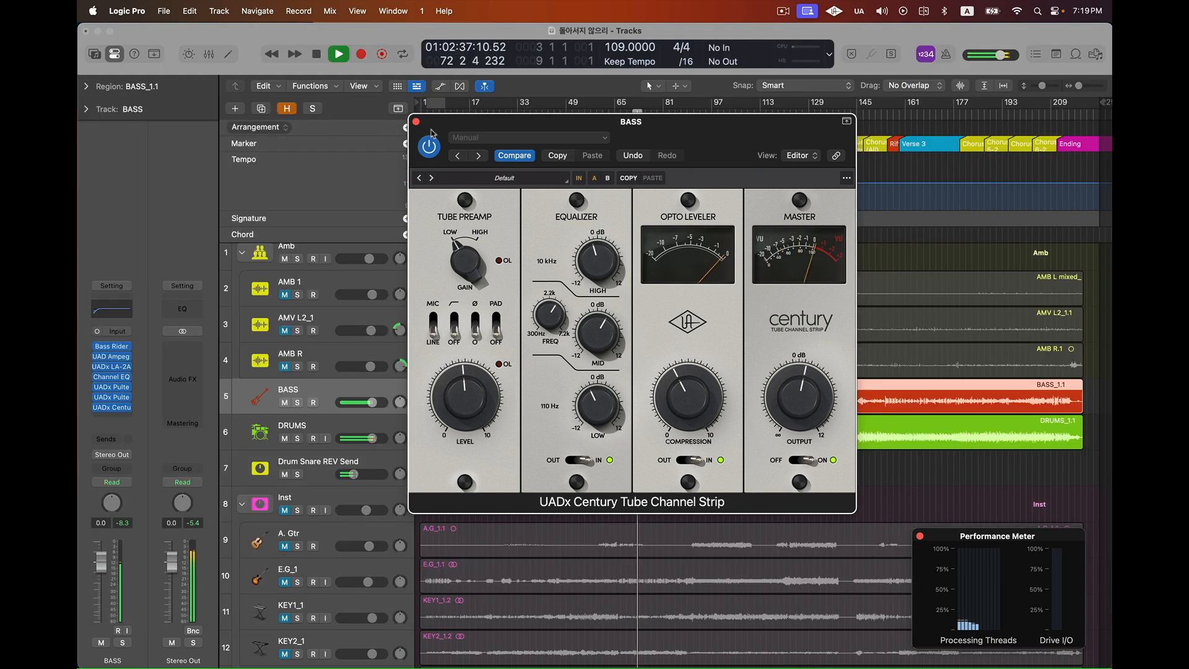
{"action": "left_click_drag", "start_coordinate": [433, 133], "coordinate": [417, 274]}
{"action": "left_click_drag", "start_coordinate": [594, 242], "coordinate": [595, 231]}
{"action": "left_click_drag", "start_coordinate": [507, 263], "coordinate": [647, 247]}
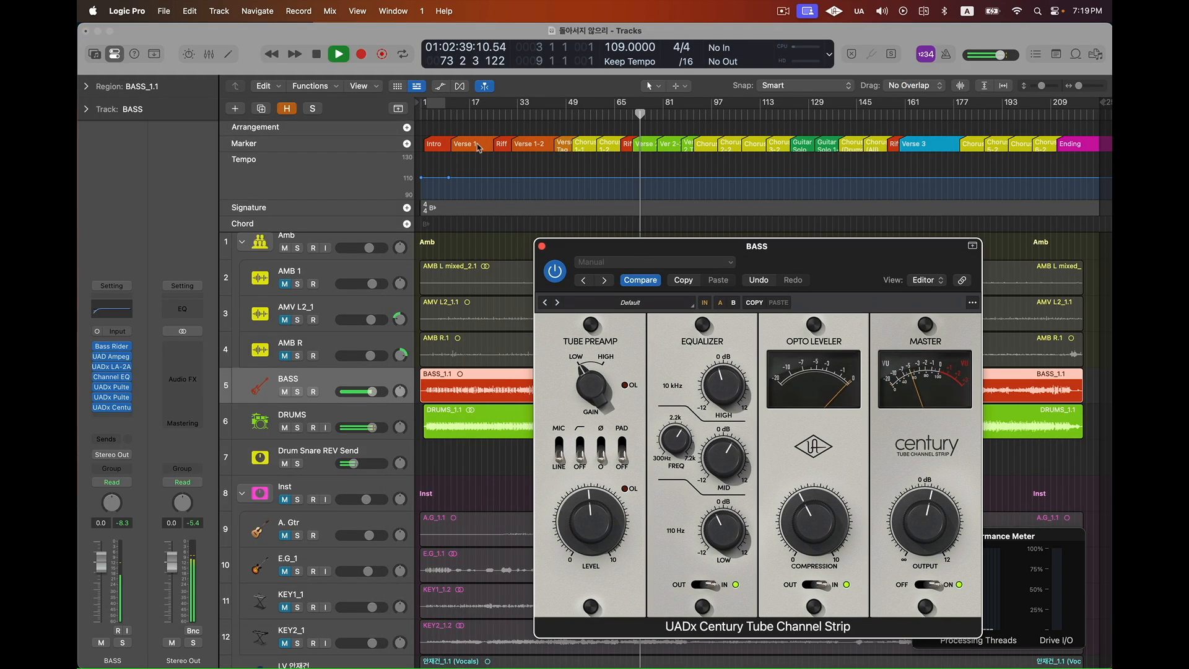
Restart playback from bar 3 in the intro and close the Century window
{"action": "key", "text": "space"}
{"action": "left_click", "coordinate": [437, 115]}
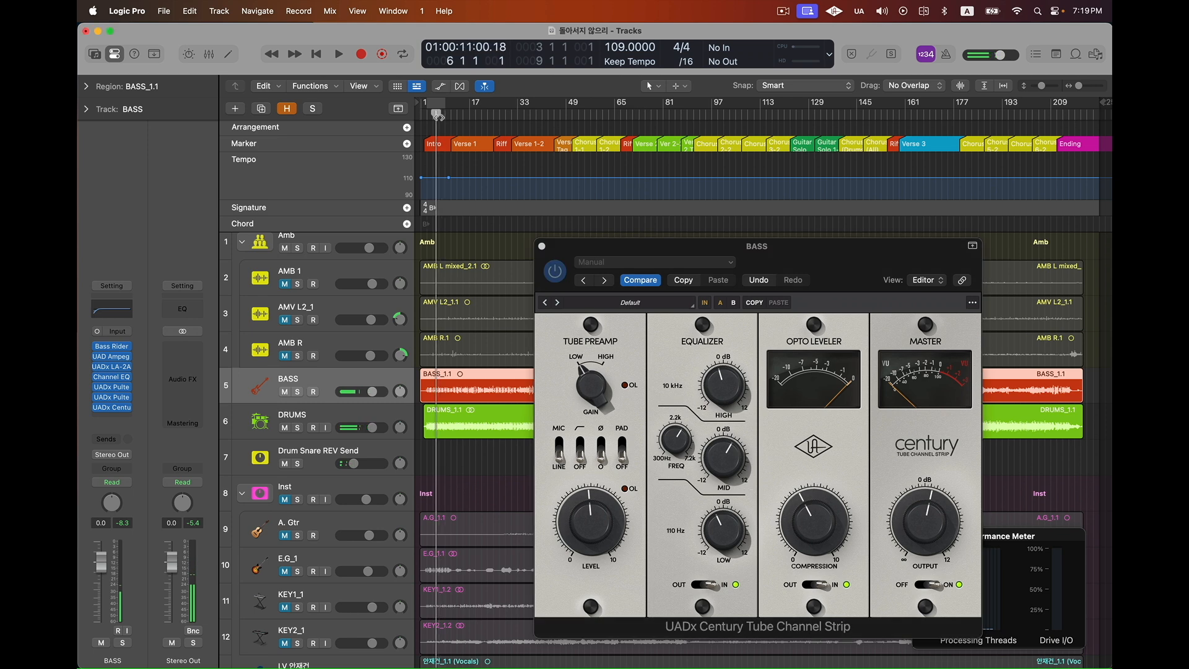
{"action": "key", "text": "comma"}
{"action": "key", "text": "comma"}
{"action": "key", "text": "comma"}
{"action": "key", "text": "space"}
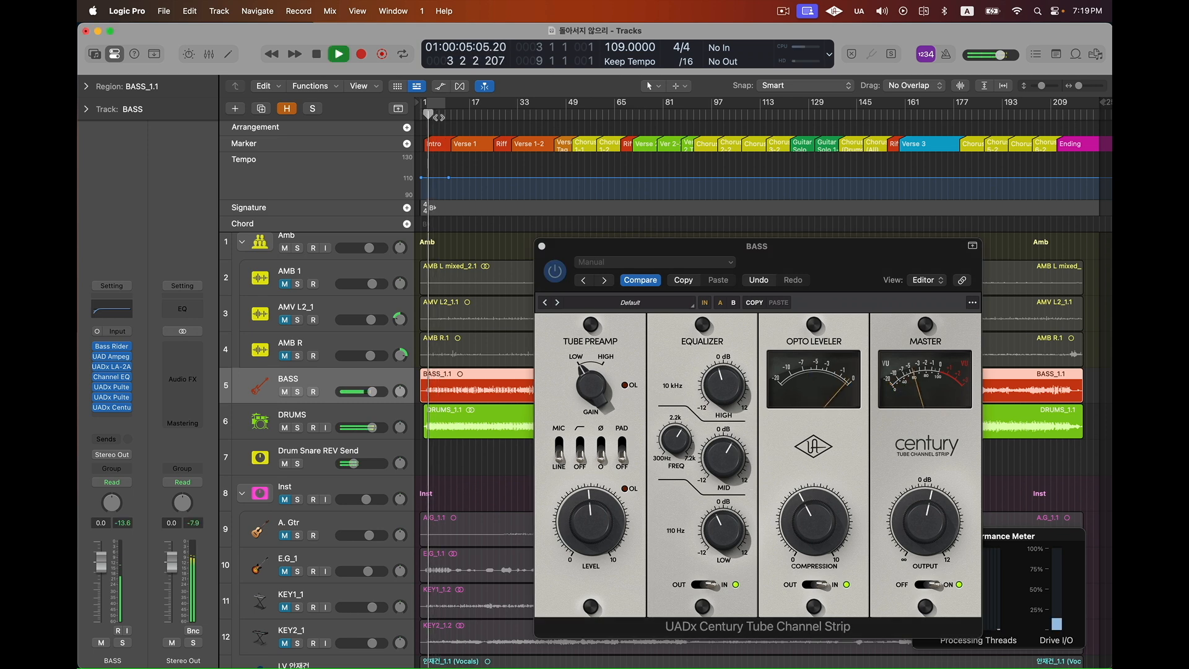
{"action": "left_click", "coordinate": [542, 247]}
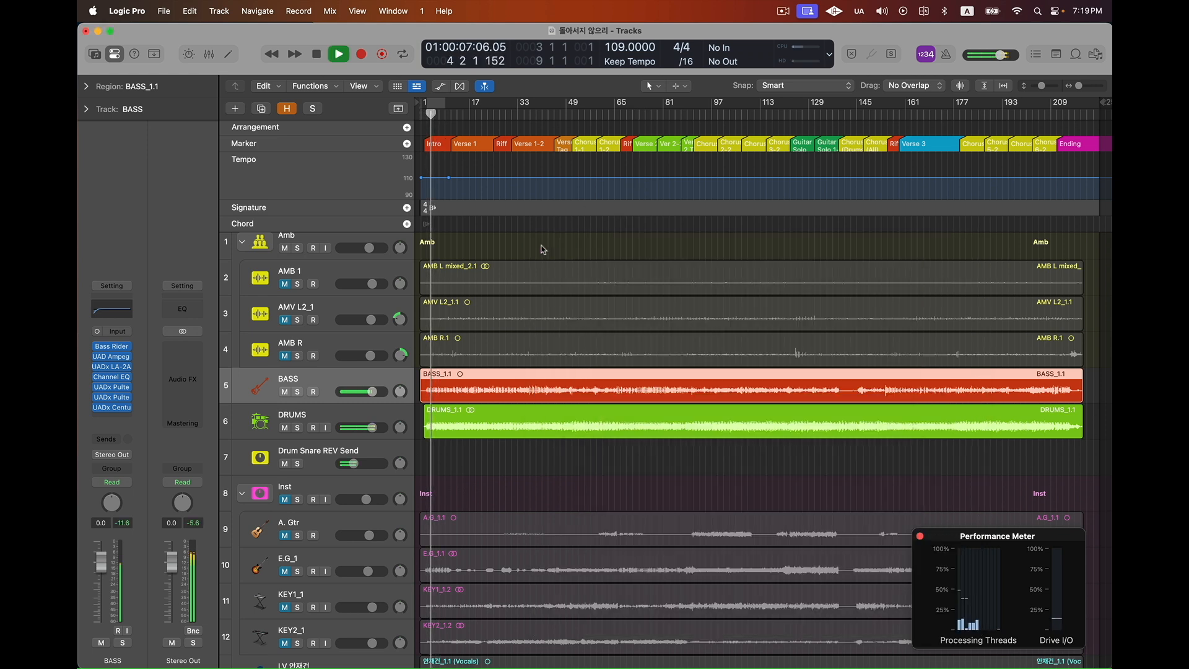
Open the mixer and lower the BASS fader to about -0.8 dB
{"action": "key", "text": "x"}
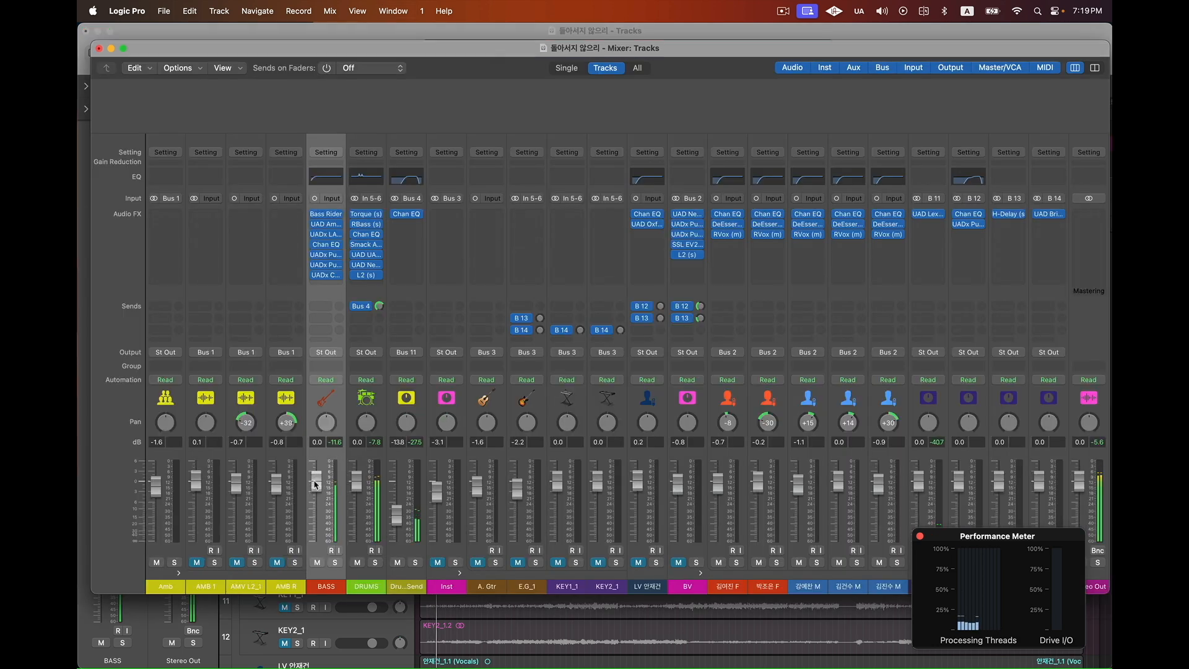
{"action": "left_click_drag", "start_coordinate": [315, 483], "coordinate": [315, 485]}
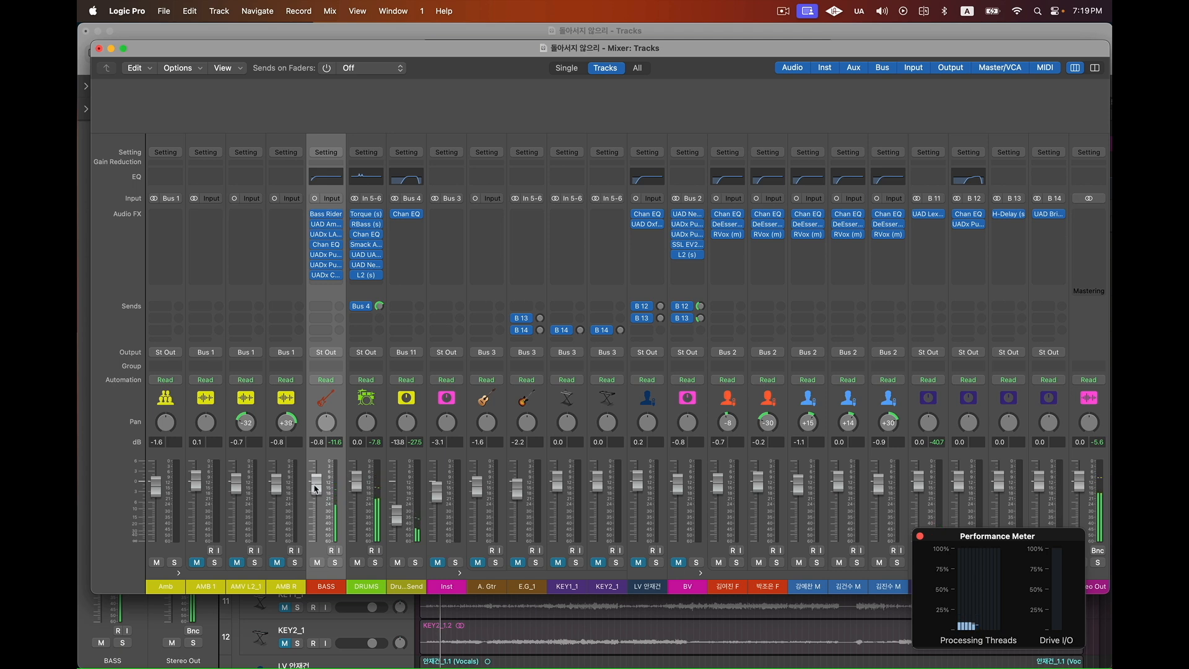
Insert a Gain plug-in on the Stereo Out channel and set its gain to -20.0 dB
{"action": "scroll", "coordinate": [442, 462], "scroll_direction": "right", "scroll_amount": 1}
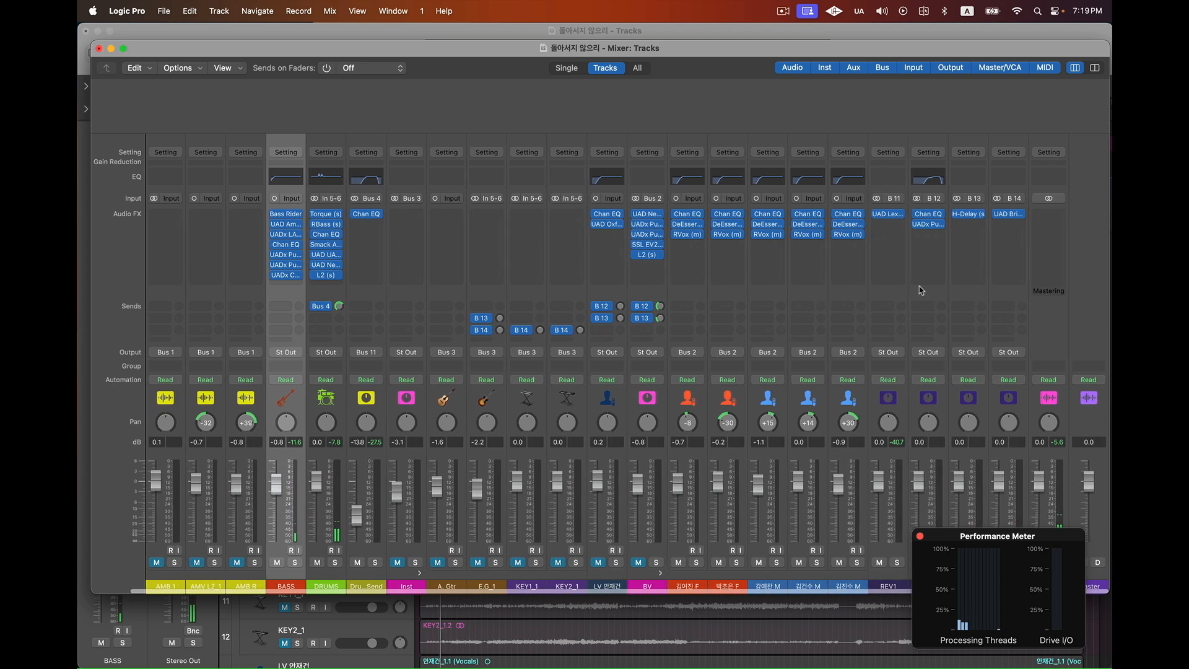
{"action": "left_click", "coordinate": [1056, 224]}
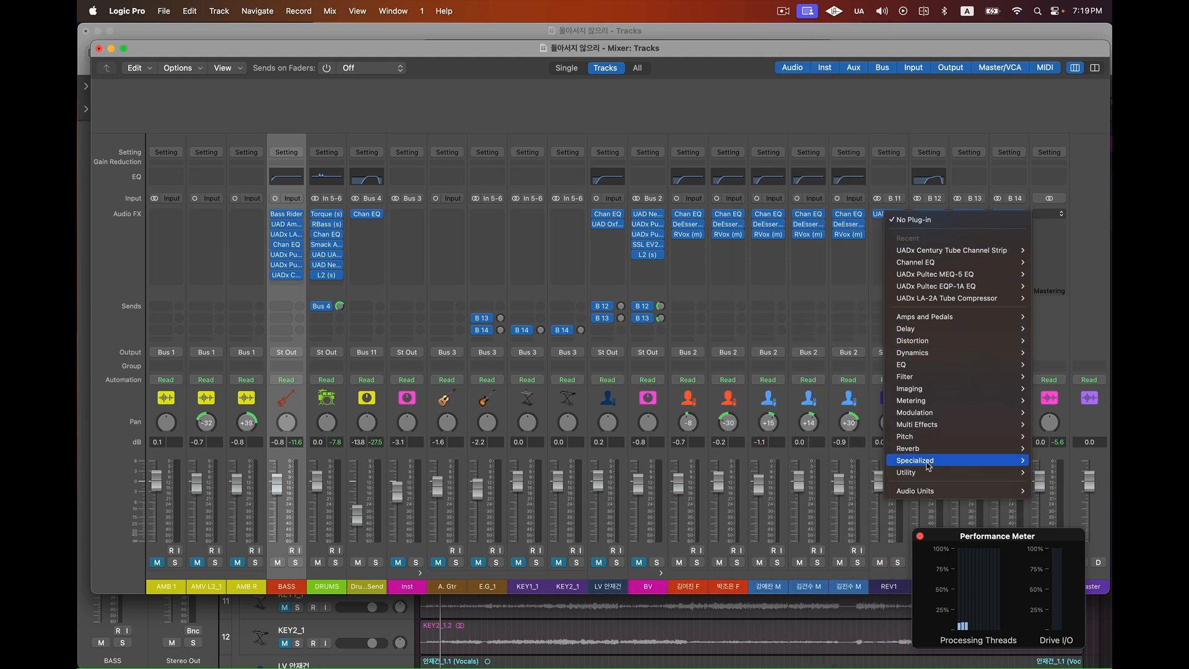
{"action": "mouse_move", "coordinate": [924, 475]}
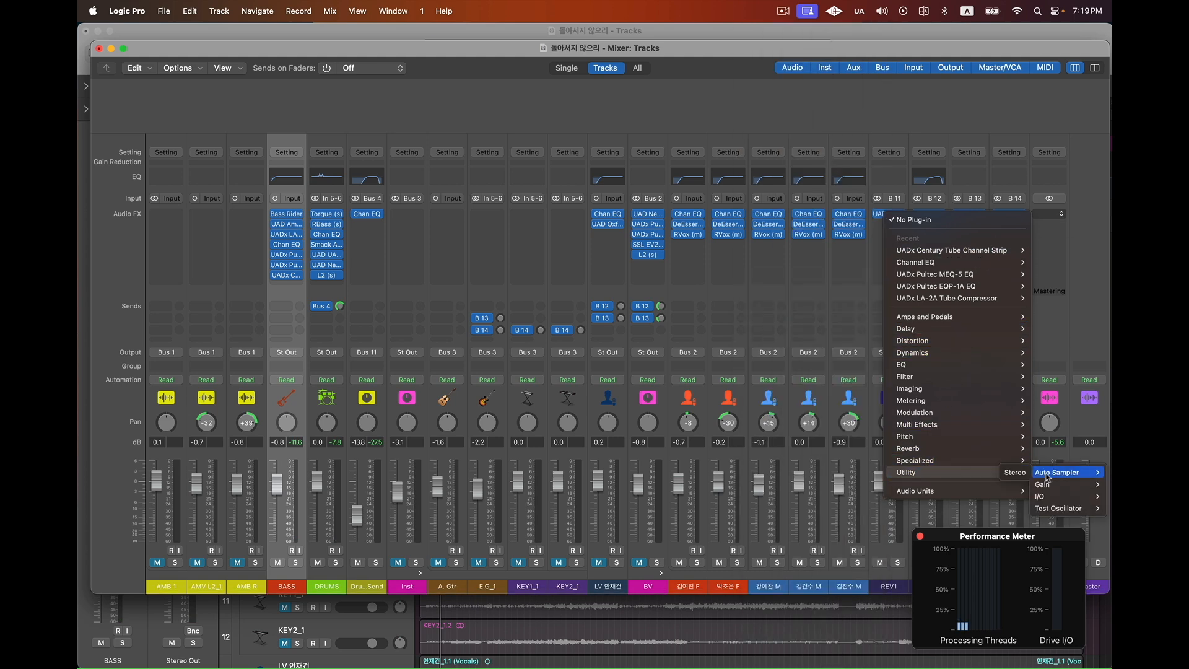
{"action": "left_click", "coordinate": [1006, 484]}
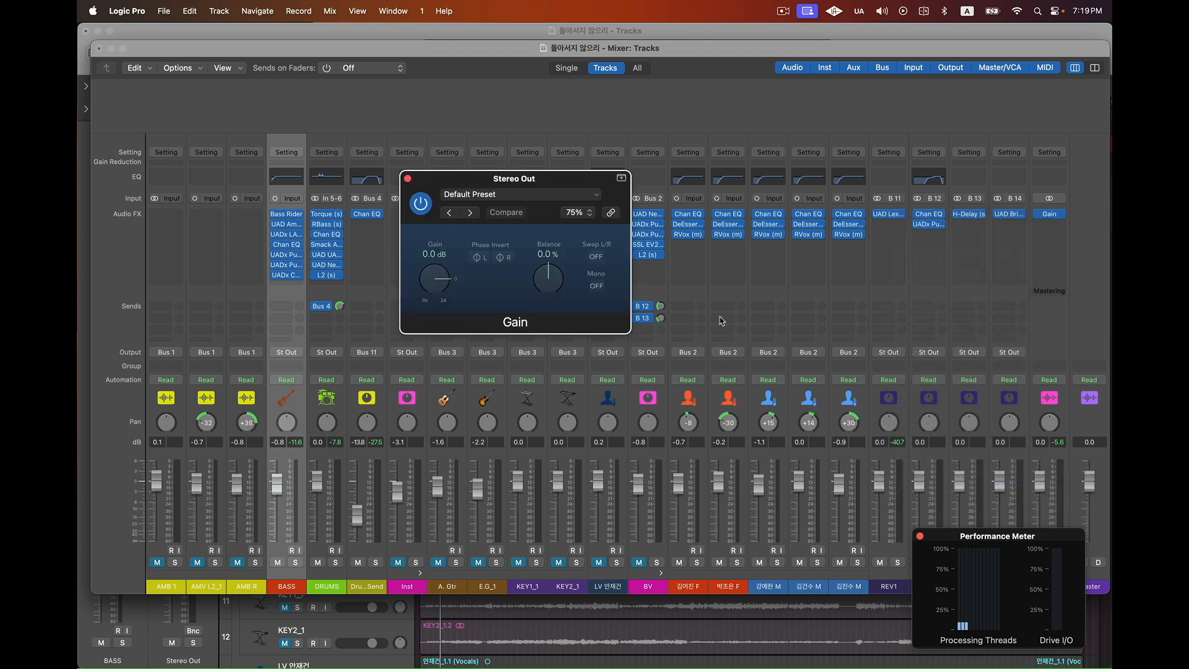
{"action": "double_click", "coordinate": [435, 255]}
{"action": "key", "text": "Return"}
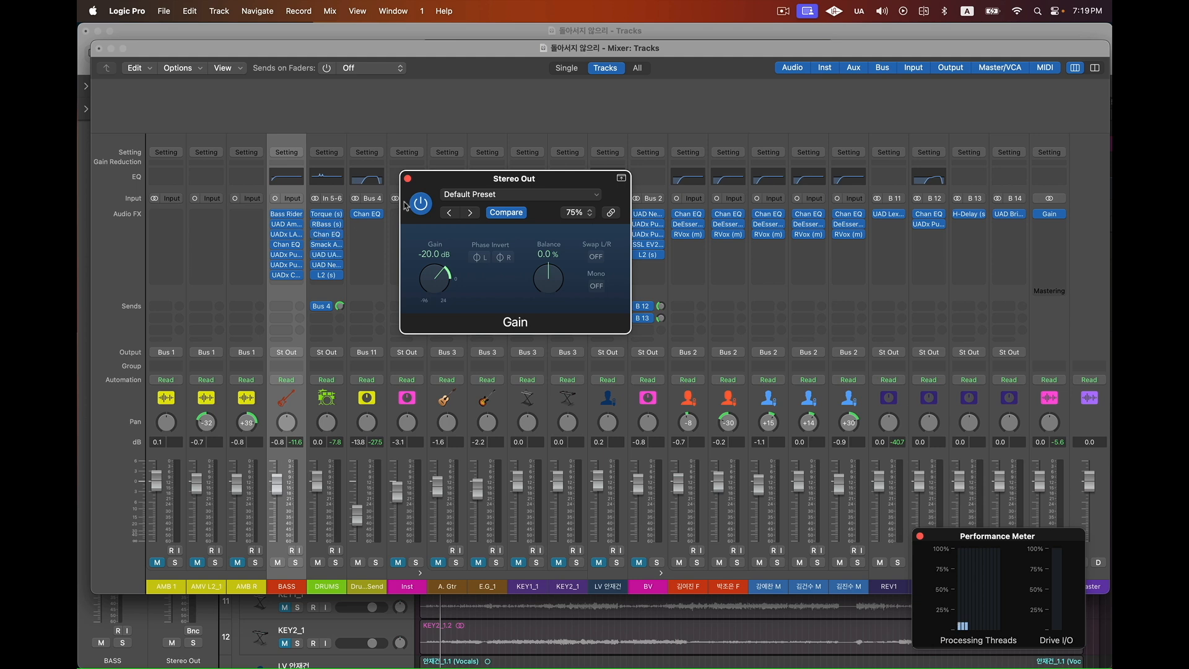
Play the mix and compare the level with the Stereo Out Gain plug-in bypassed and enabled
{"action": "key", "text": "space"}
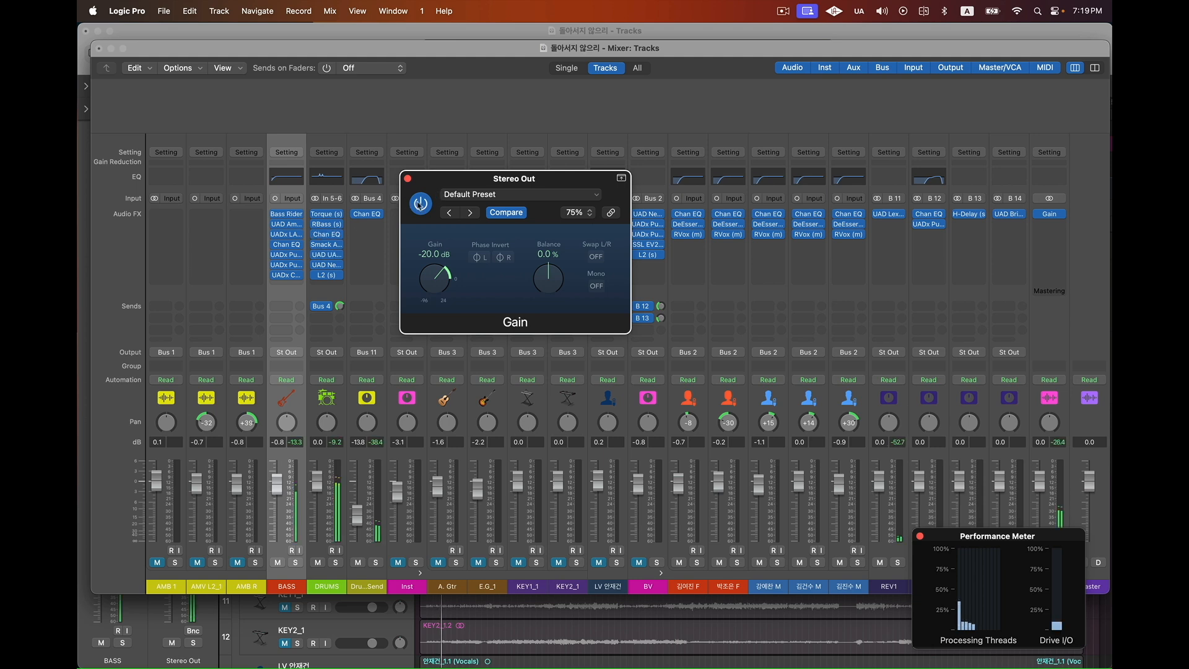
{"action": "left_click", "coordinate": [420, 204]}
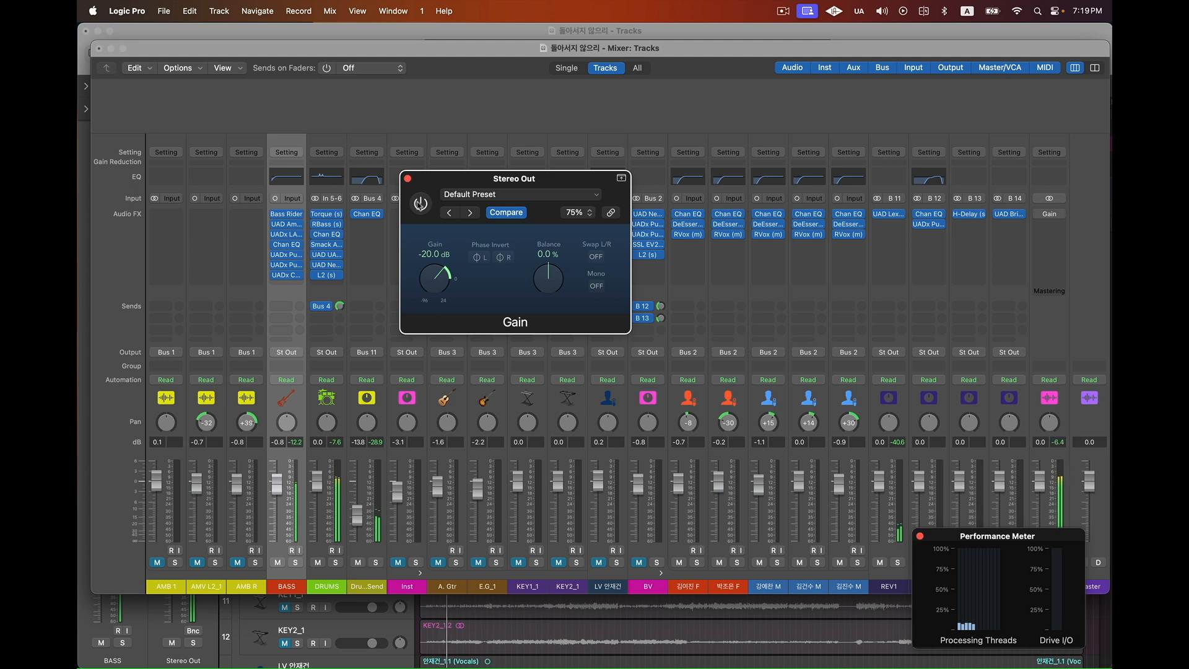
{"action": "left_click", "coordinate": [420, 204]}
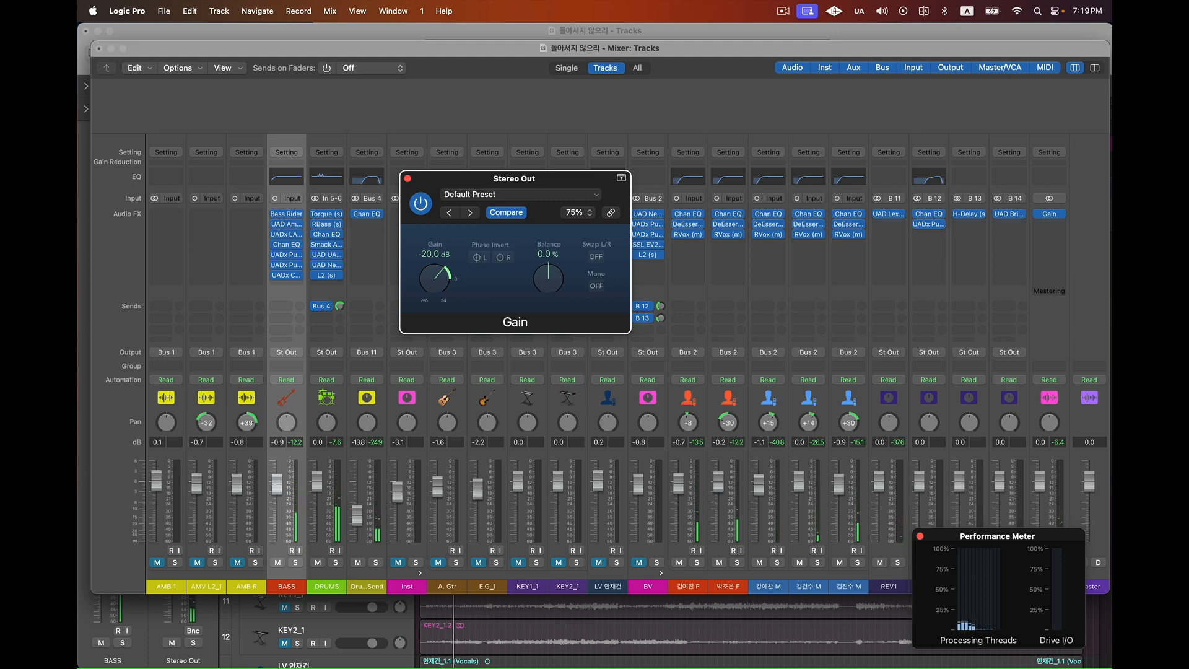
Lower the BASS fader to about -1.9 dB at the quiet level, and bypass and close the Gain plug-in
{"action": "left_click_drag", "start_coordinate": [277, 491], "coordinate": [277, 493]}
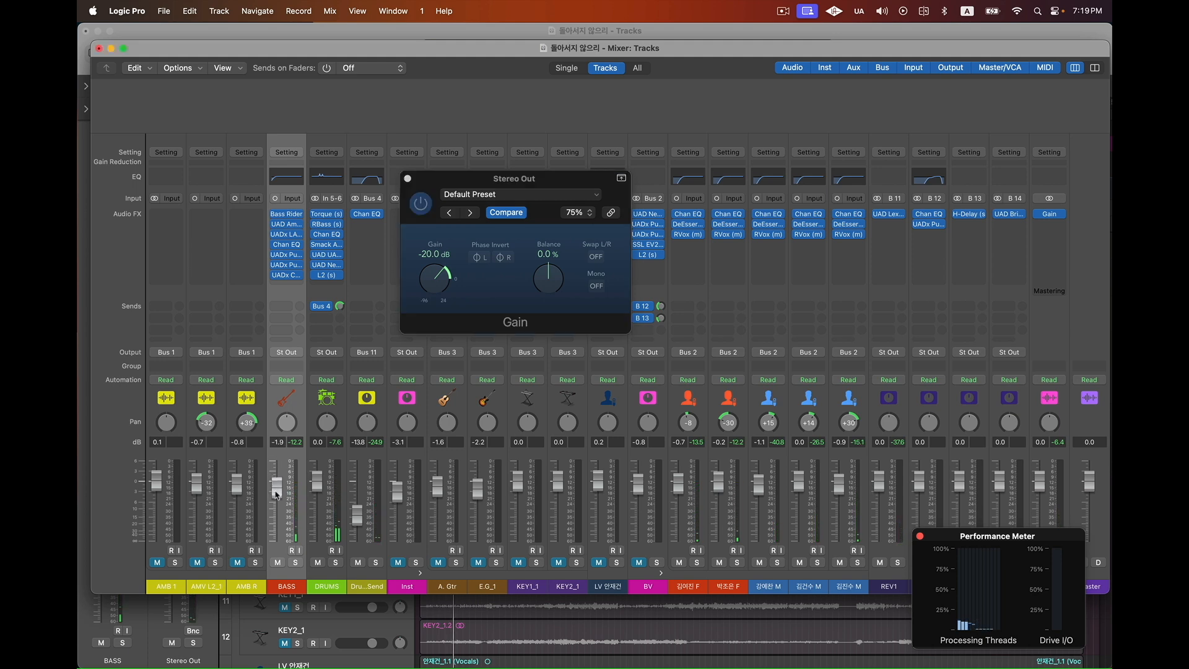
{"action": "left_click", "coordinate": [424, 213]}
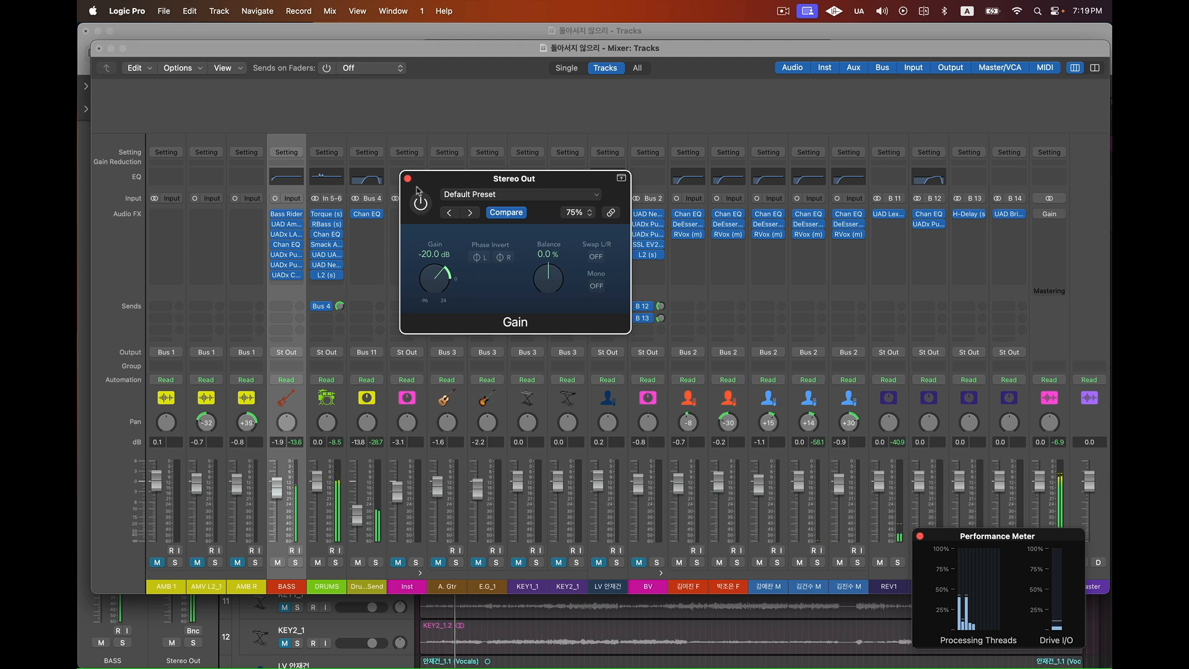
{"action": "left_click", "coordinate": [408, 179]}
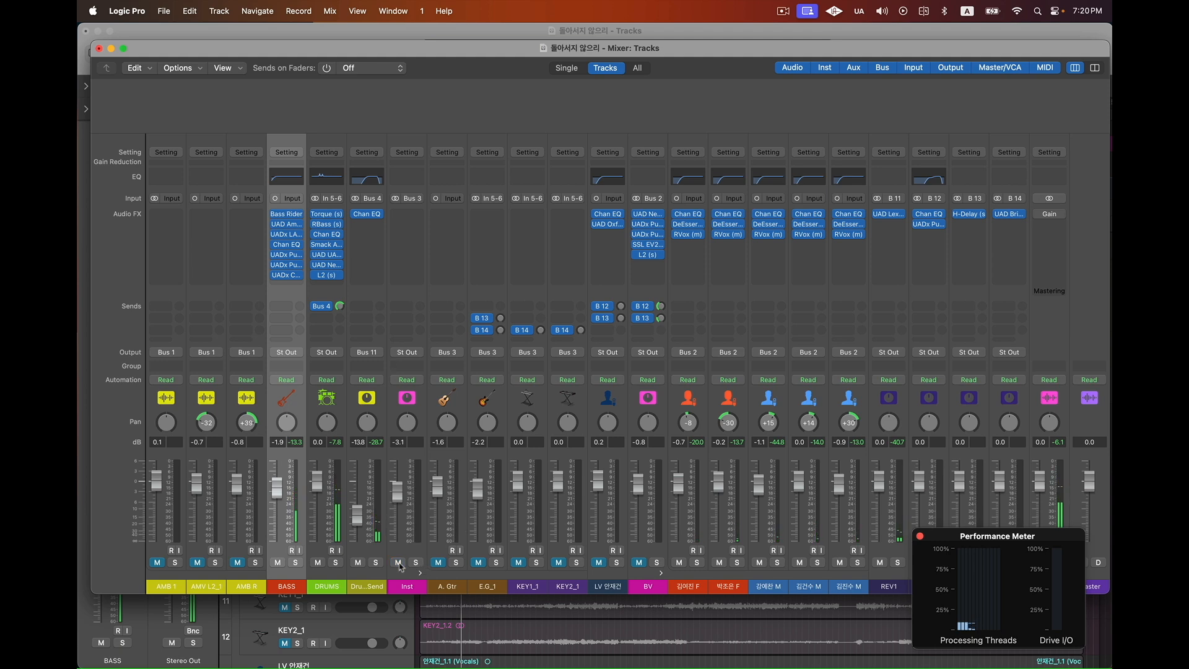
Unmute the instrument channels and BV, and set the faders to -6.8 dB for Inst, -0.6 dB for LV and -3.0 dB for BV
{"action": "left_click_drag", "start_coordinate": [439, 563], "coordinate": [558, 563]}
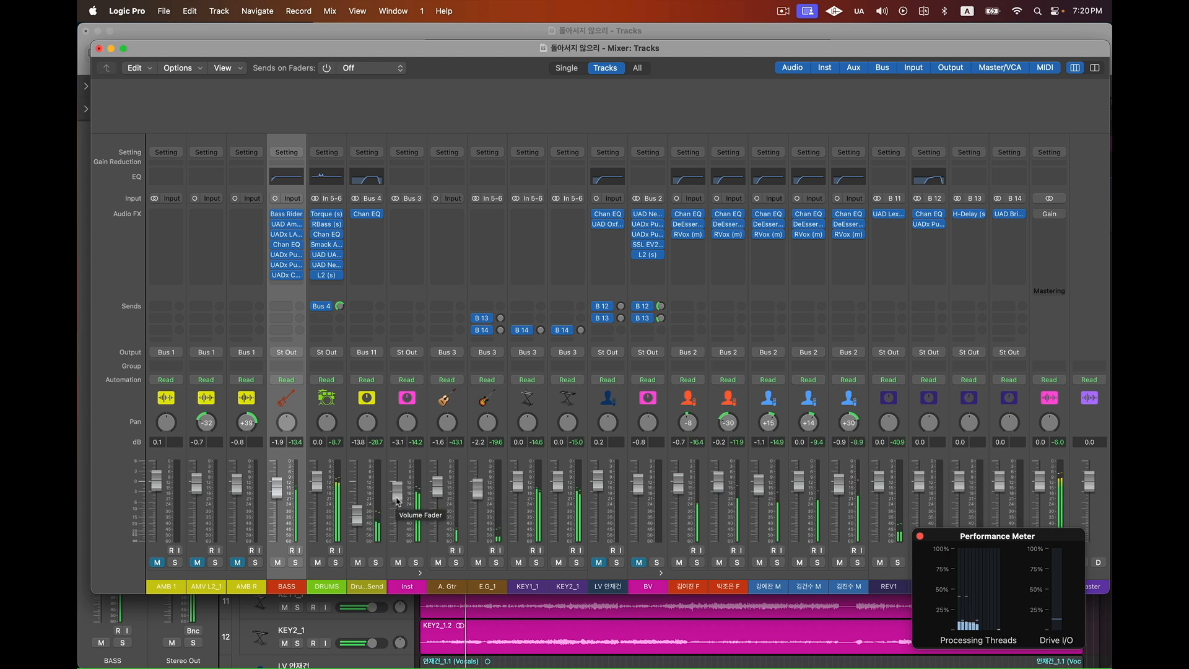
{"action": "left_click_drag", "start_coordinate": [398, 502], "coordinate": [398, 514]}
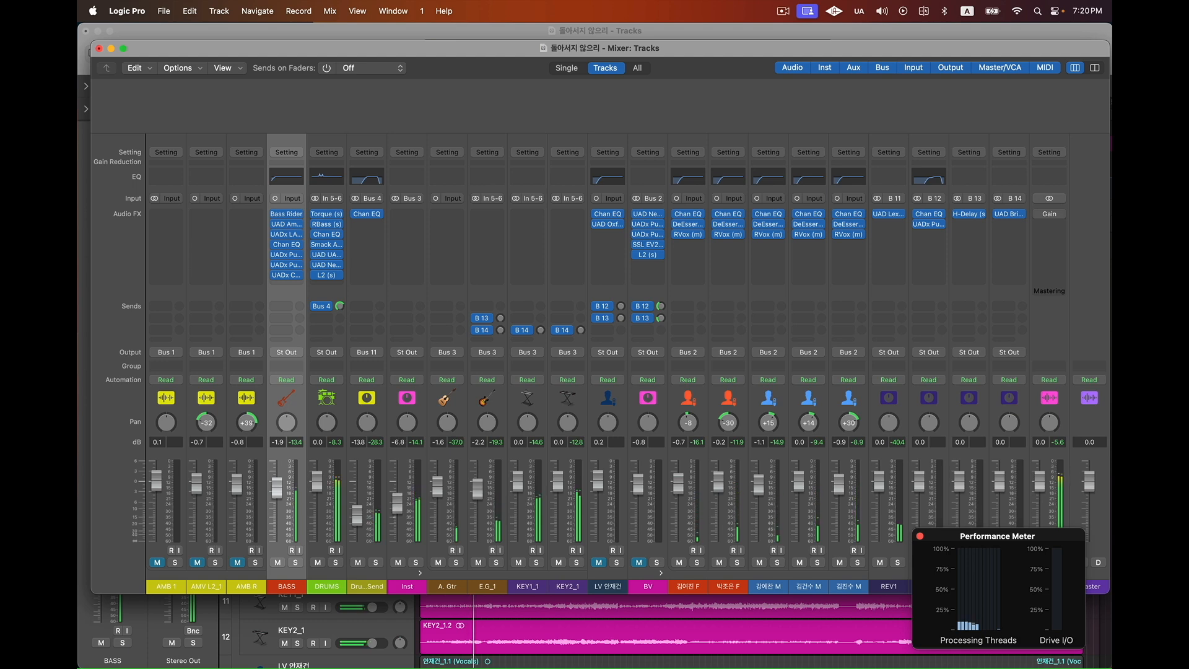
{"action": "left_click", "coordinate": [638, 562]}
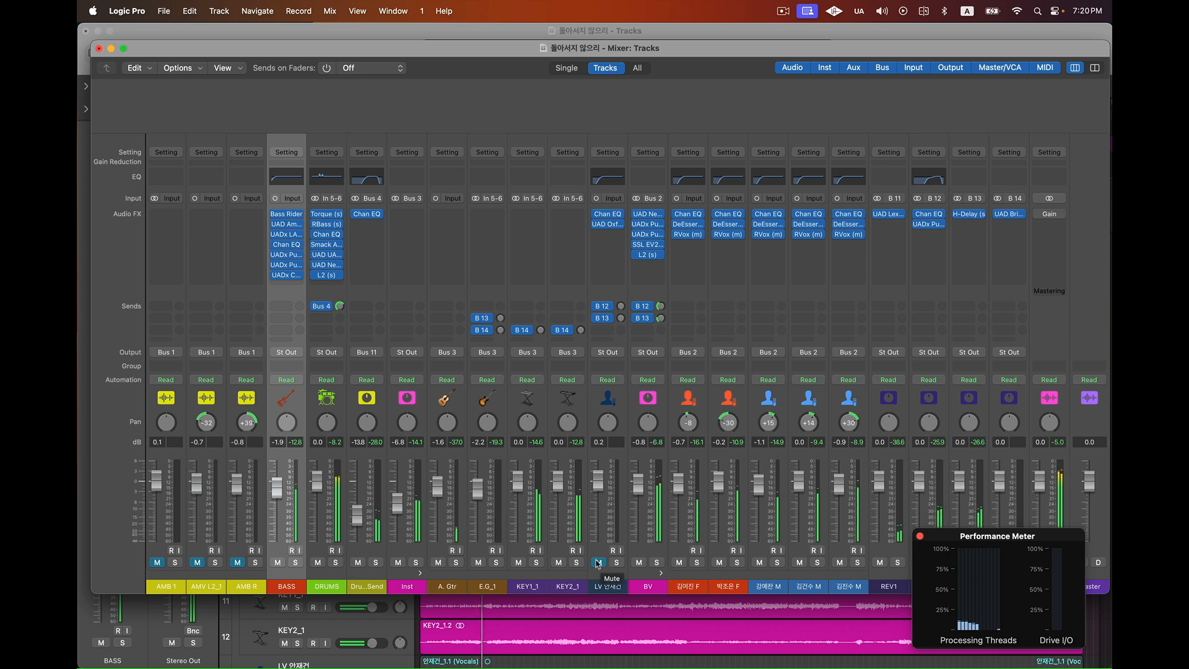
{"action": "left_click_drag", "start_coordinate": [597, 479], "coordinate": [633, 500]}
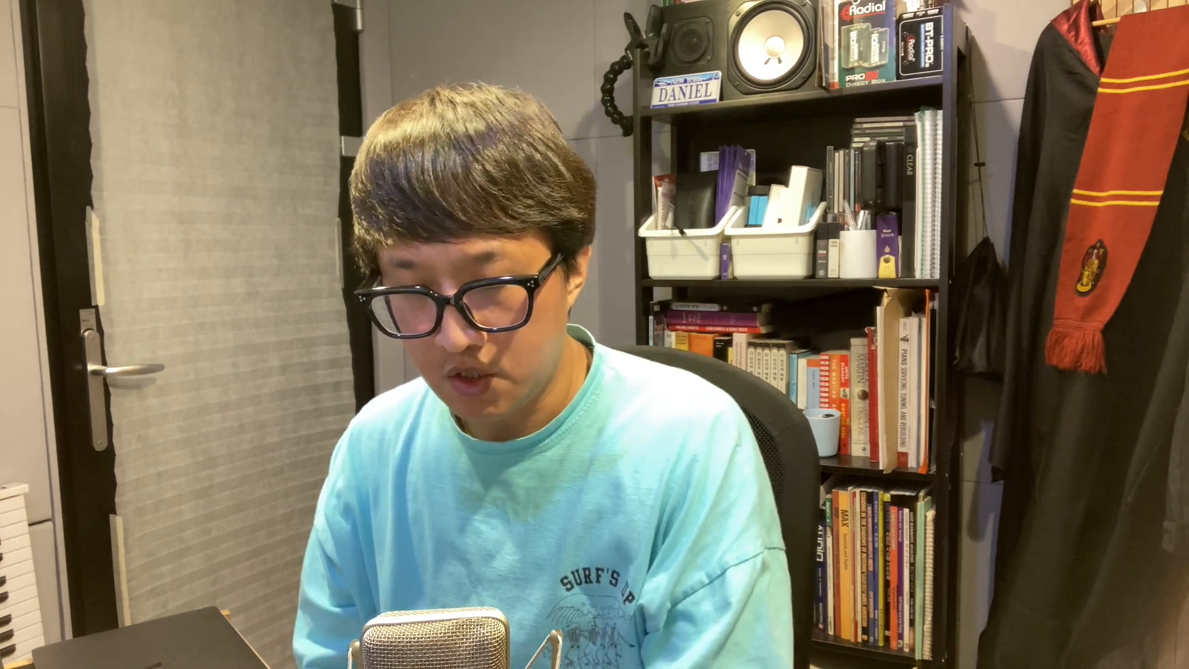
Insert the mono Waves L2 limiter at the end of the BASS channel's effects chain
{"action": "left_click", "coordinate": [293, 287]}
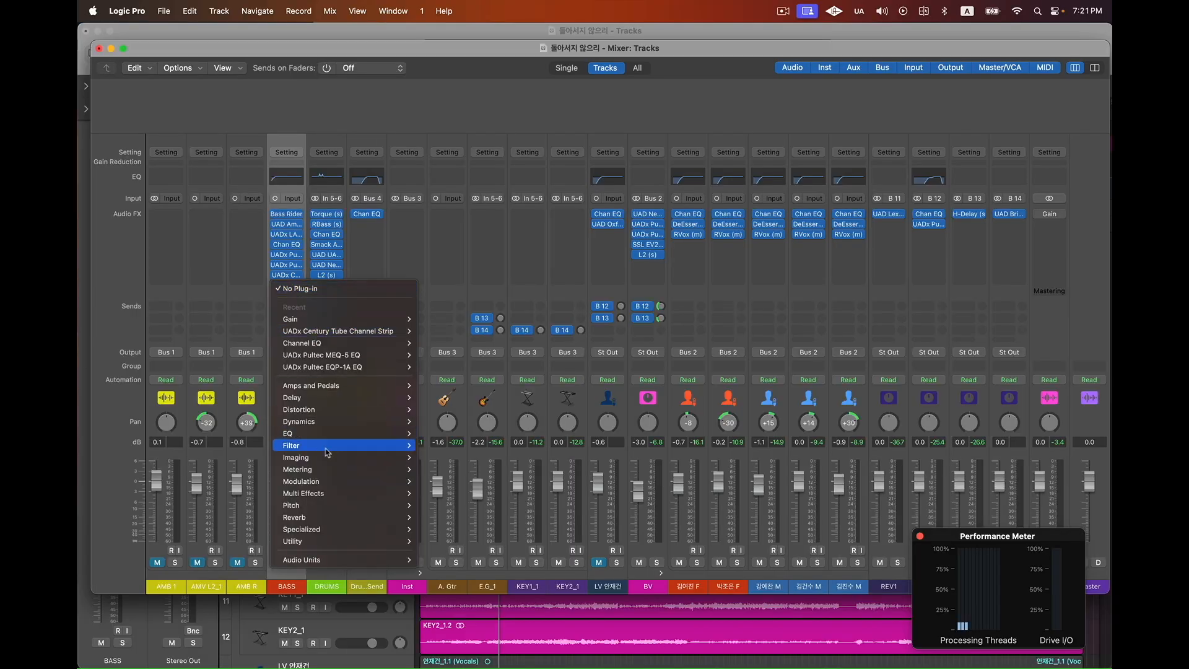
{"action": "mouse_move", "coordinate": [336, 561]}
{"action": "mouse_move", "coordinate": [467, 644]}
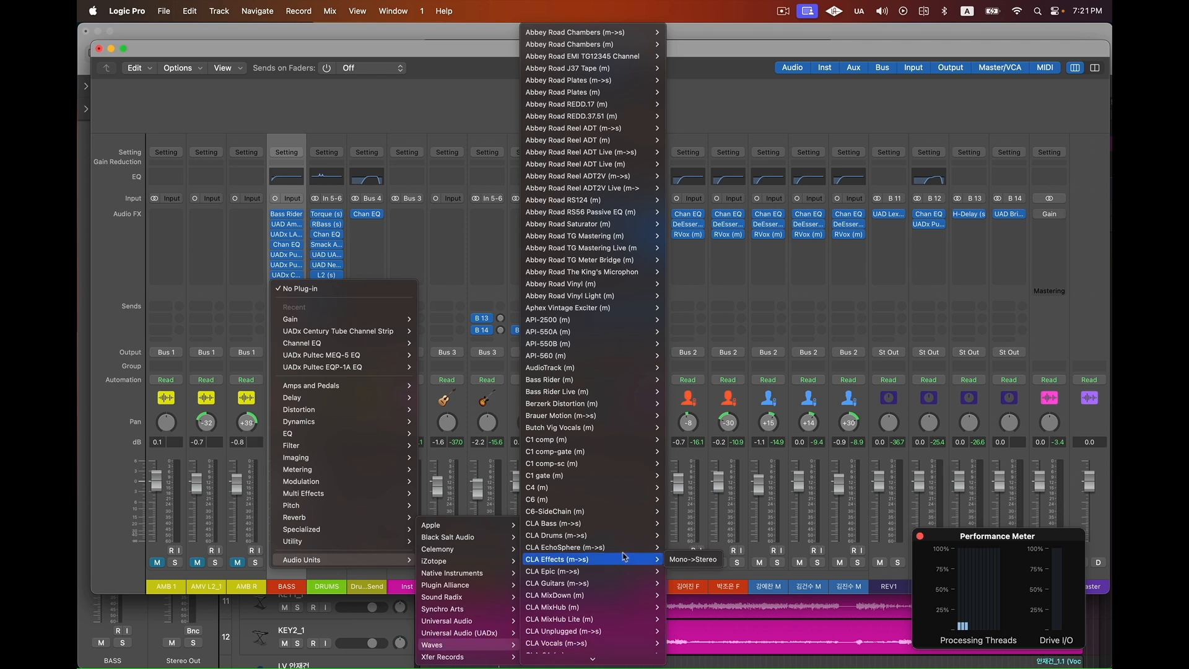
{"action": "scroll", "coordinate": [624, 556], "scroll_direction": "down", "scroll_amount": 10}
{"action": "scroll", "coordinate": [624, 556], "scroll_direction": "down", "scroll_amount": 15}
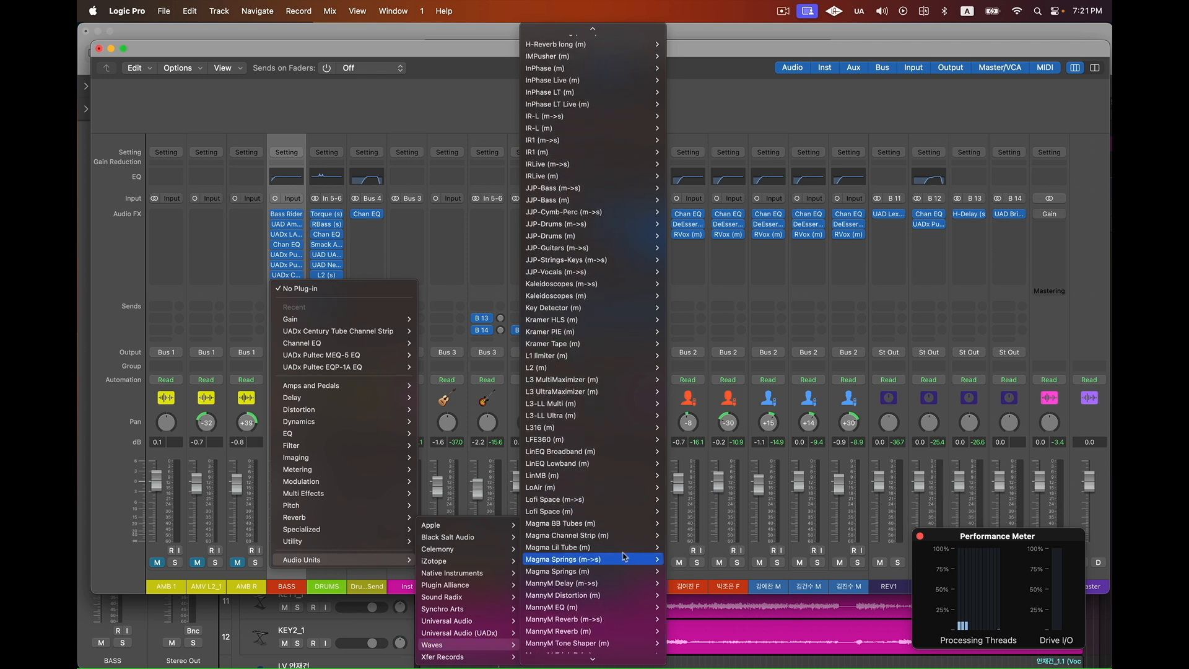
{"action": "scroll", "coordinate": [624, 556], "scroll_direction": "up", "scroll_amount": 15}
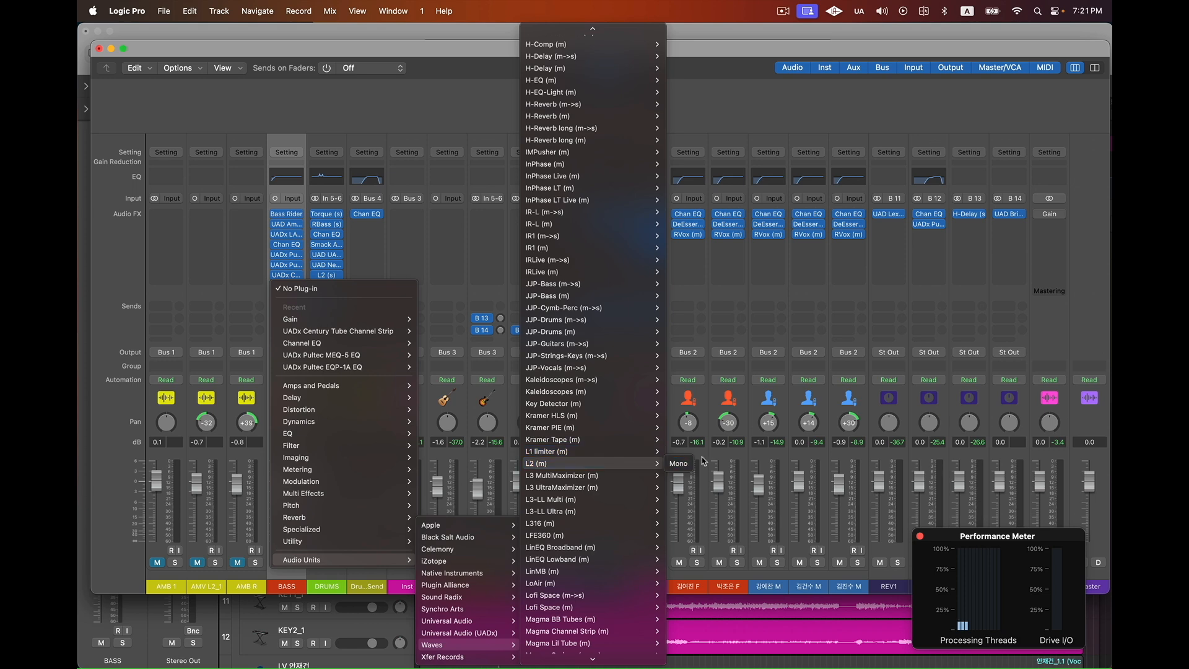
{"action": "left_click", "coordinate": [686, 463]}
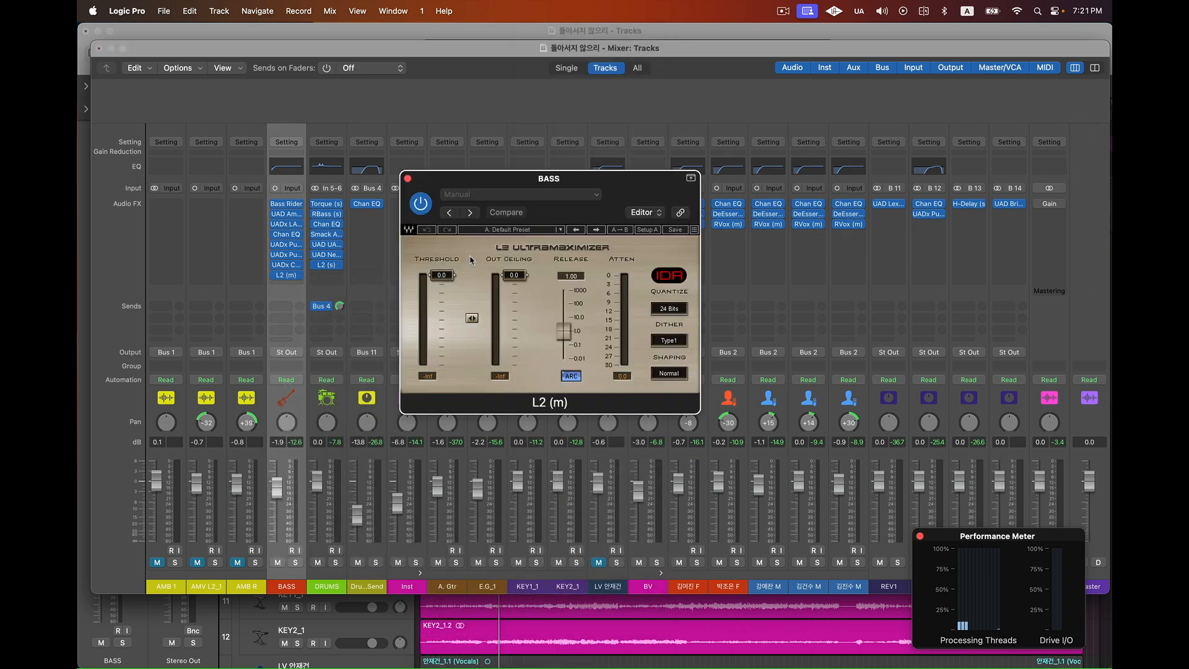
Set the L2's out ceiling and threshold both to -6.0, and check its meters during playback
{"action": "left_click", "coordinate": [511, 275]}
{"action": "type", "text": "-6"}
{"action": "key", "text": "Return"}
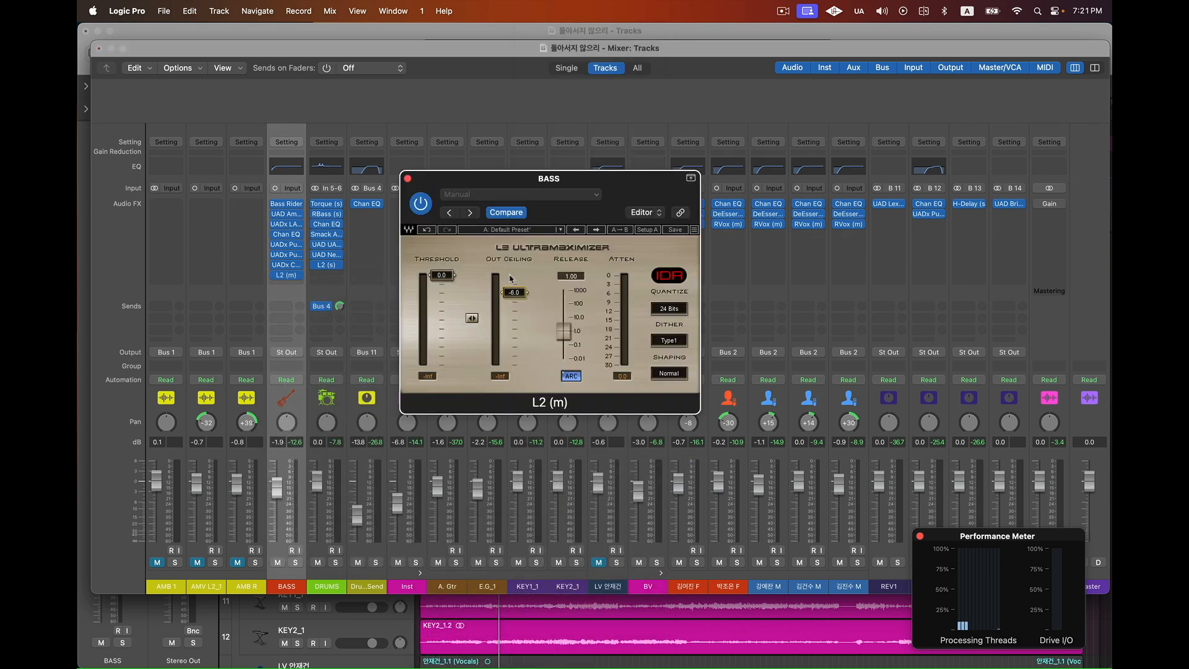
{"action": "left_click", "coordinate": [448, 280]}
{"action": "type", "text": "-6"}
{"action": "key", "text": "Return"}
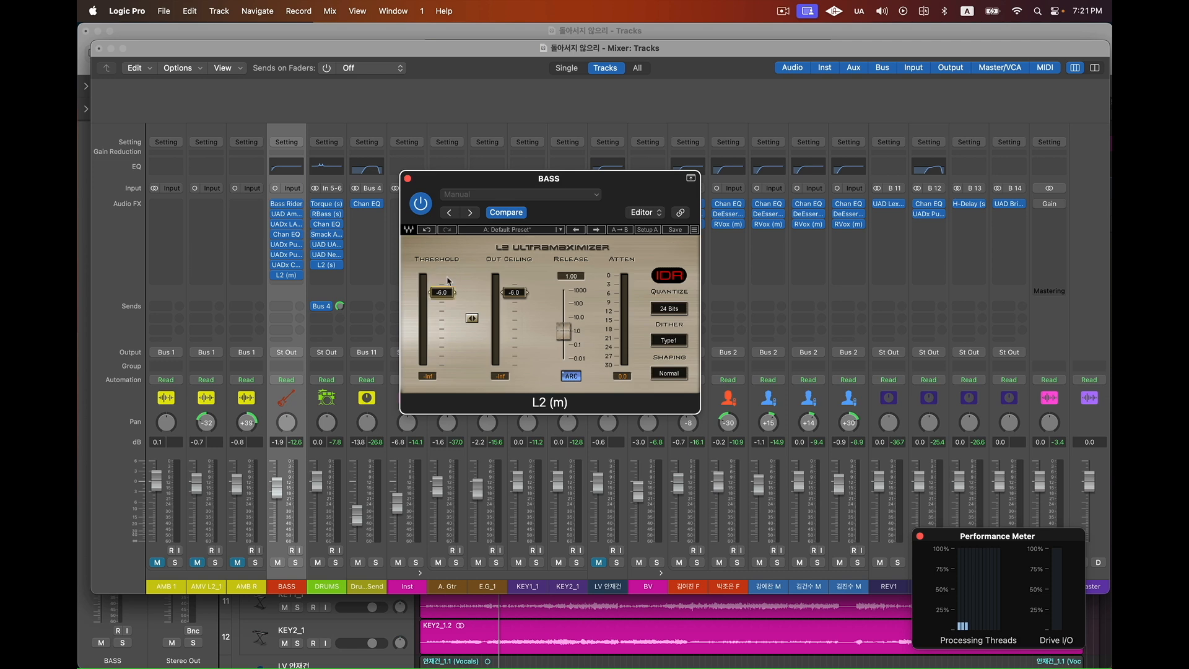
{"action": "left_click", "coordinate": [408, 178]}
{"action": "left_click", "coordinate": [298, 275]}
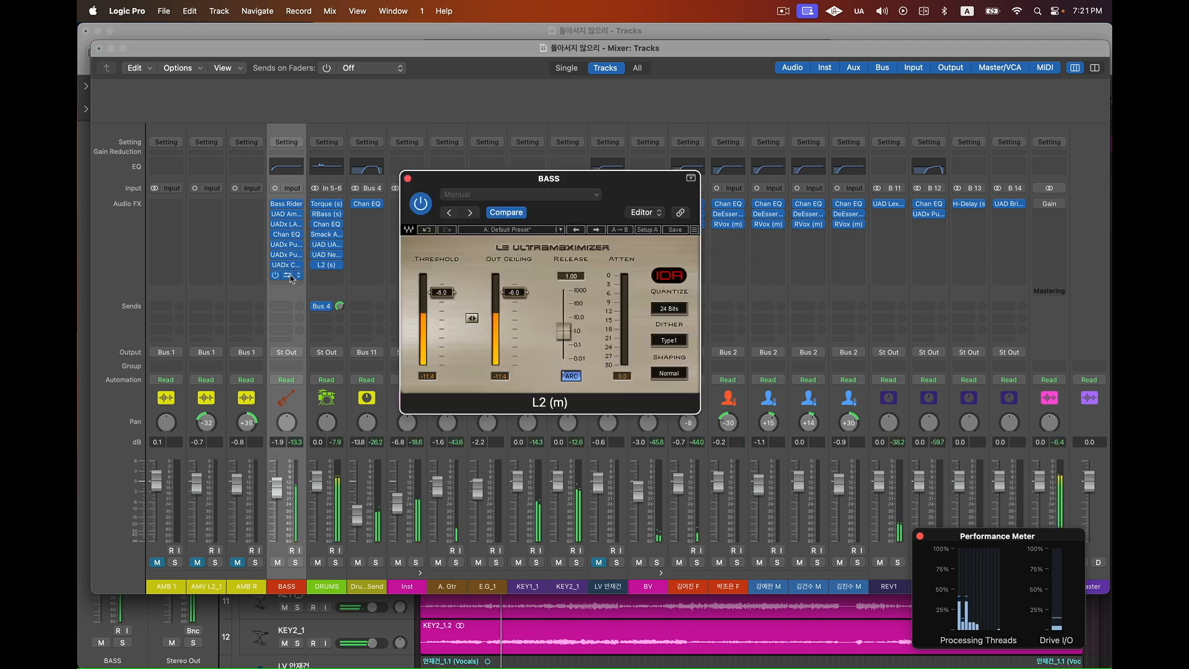
{"action": "left_click", "coordinate": [407, 178]}
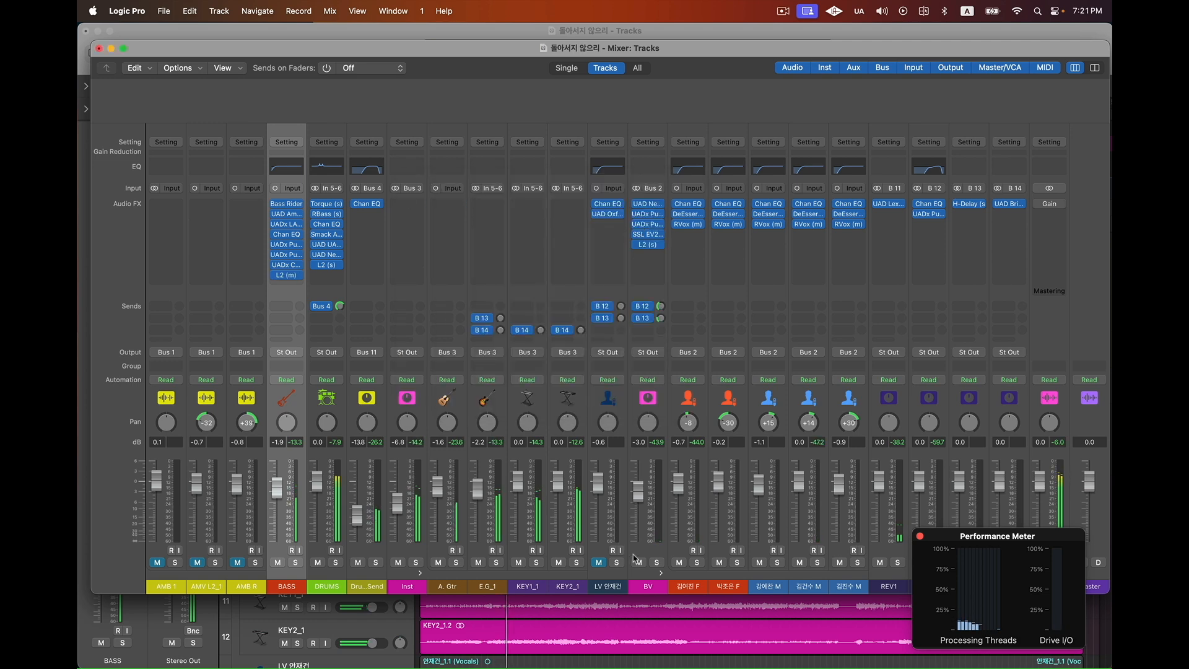
Mute the BV and Inst channels during playback
{"action": "left_click", "coordinate": [639, 561]}
{"action": "left_click", "coordinate": [397, 562]}
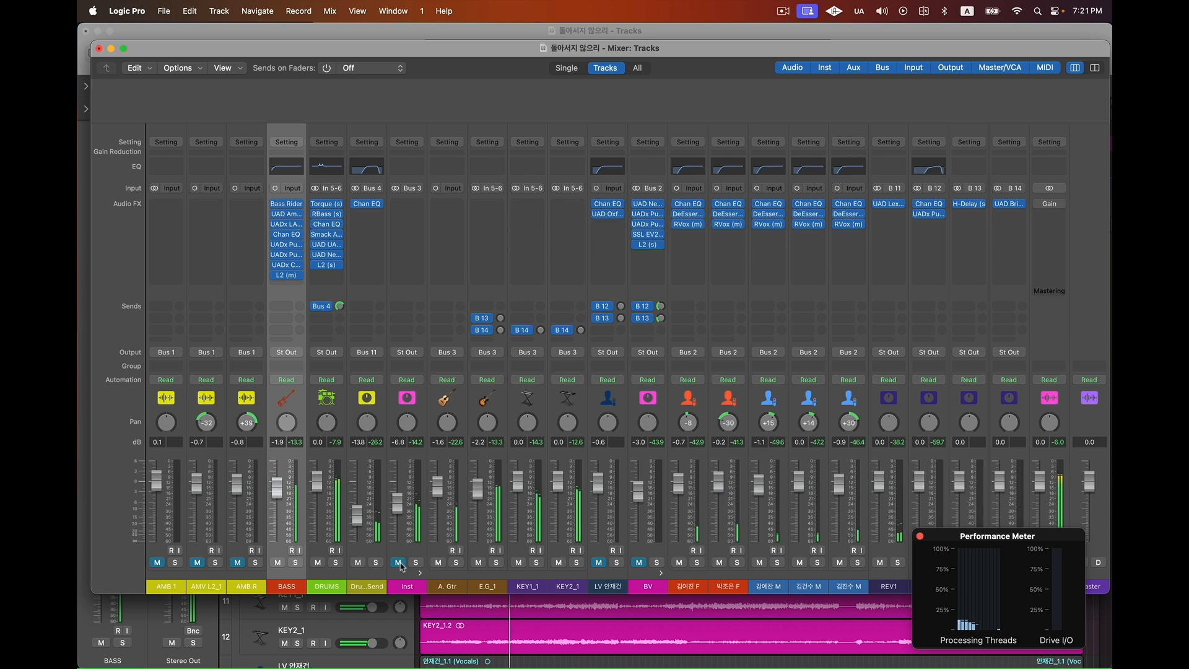